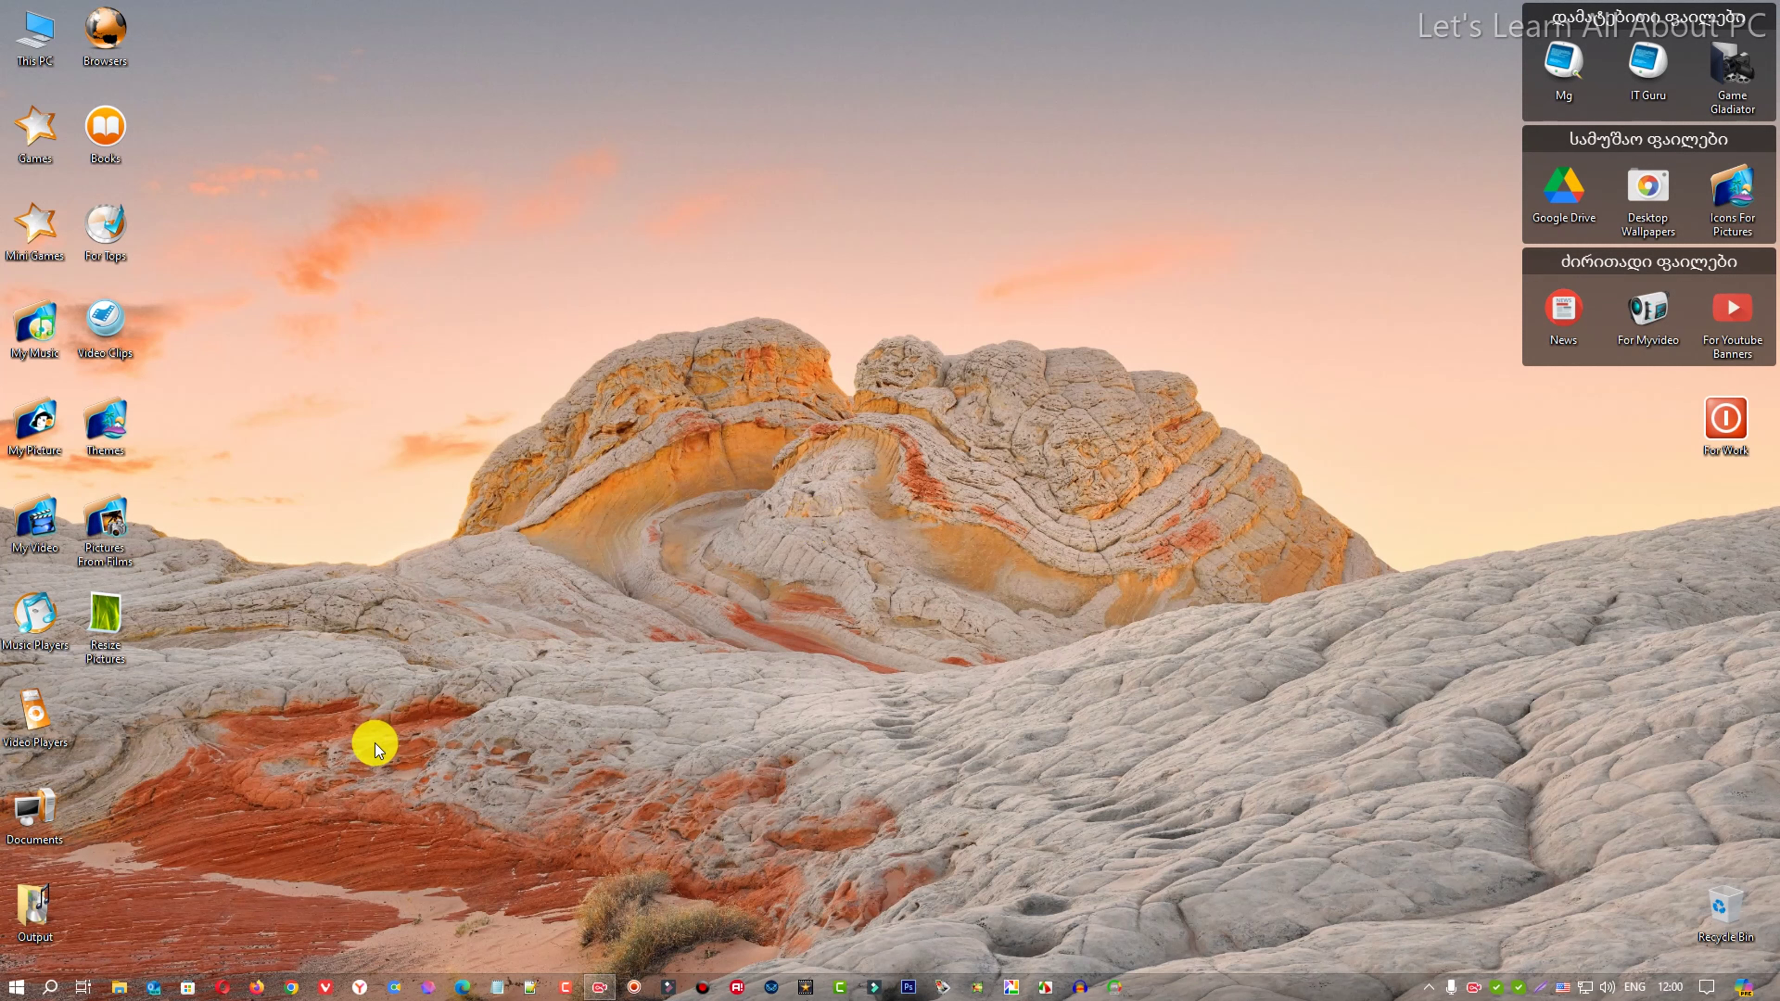
Open Google in the Vivaldi browser and search for "ultraviewer".
click(325, 985)
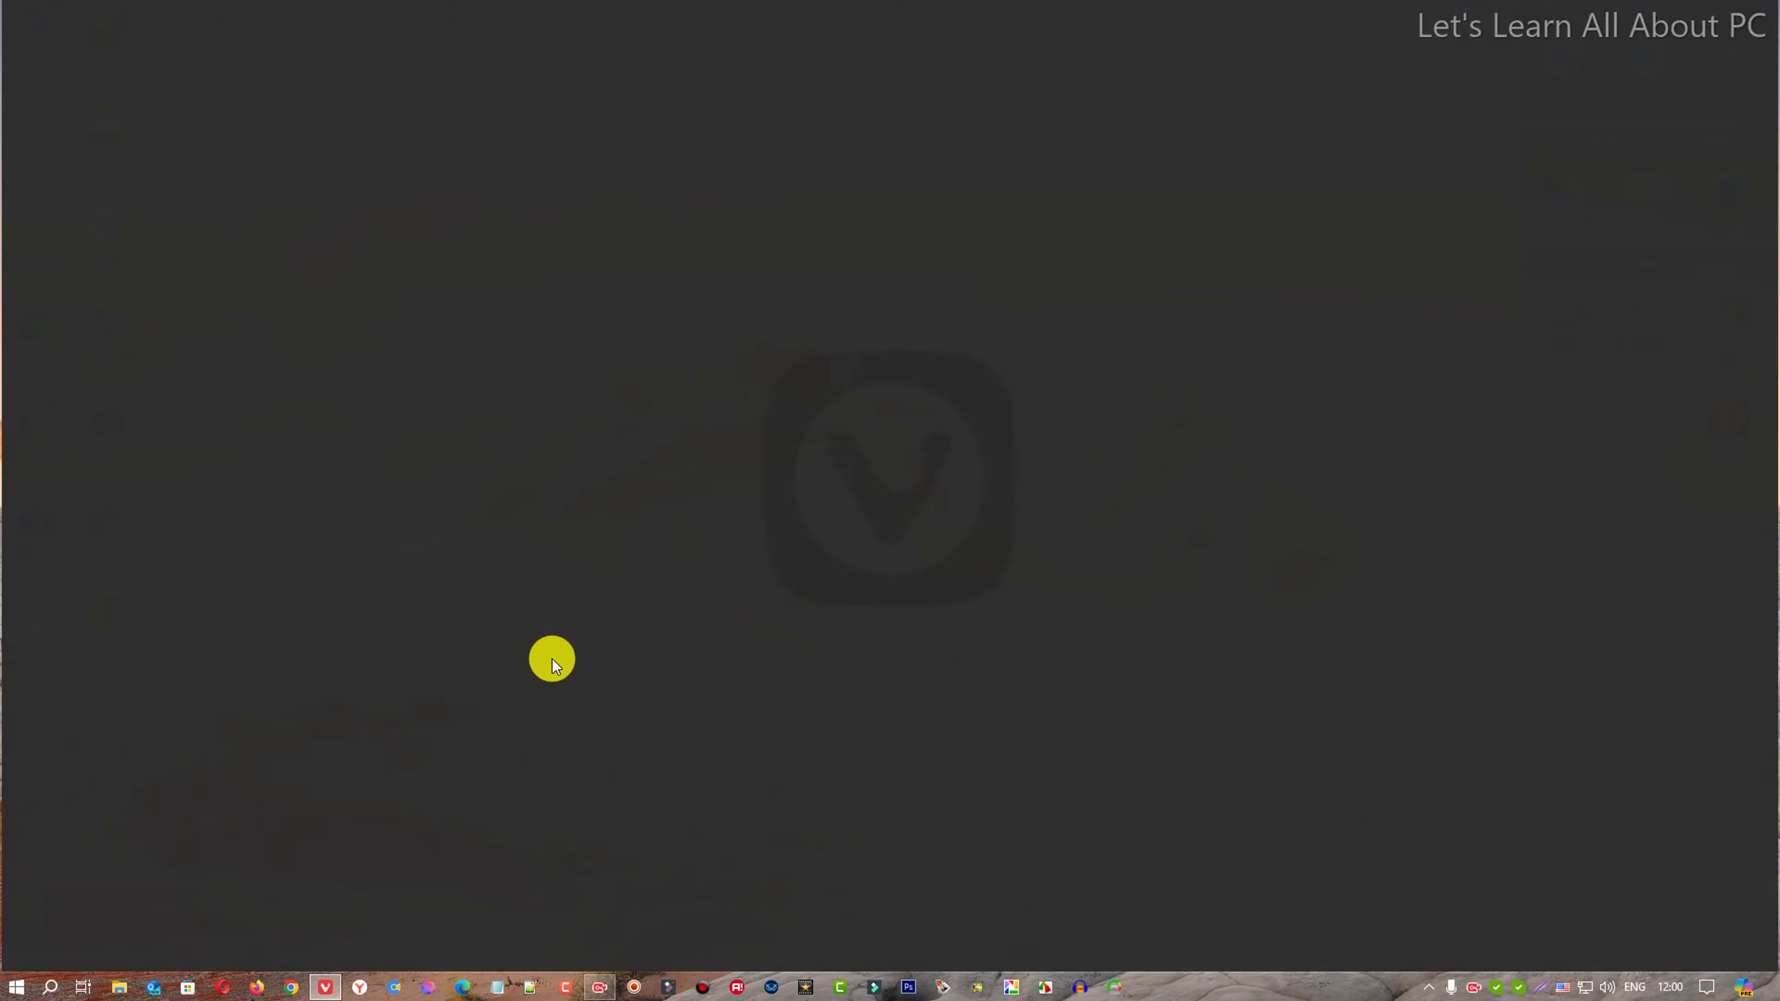
click(226, 14)
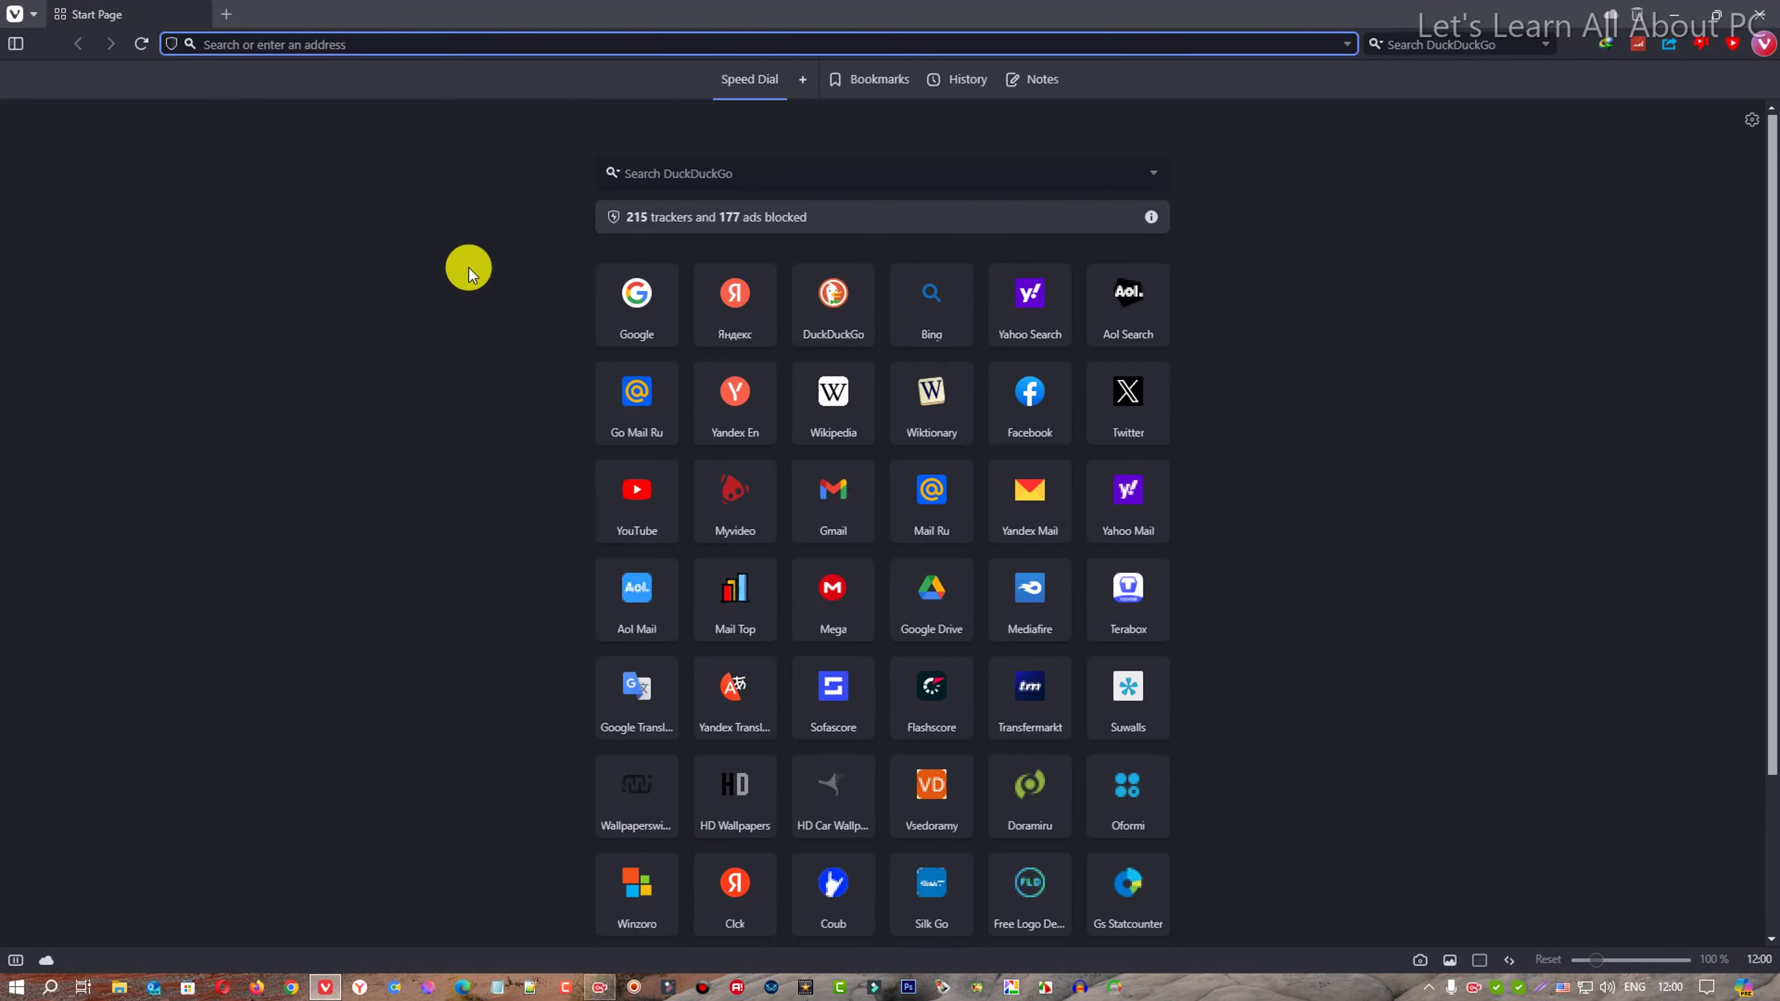
click(622, 308)
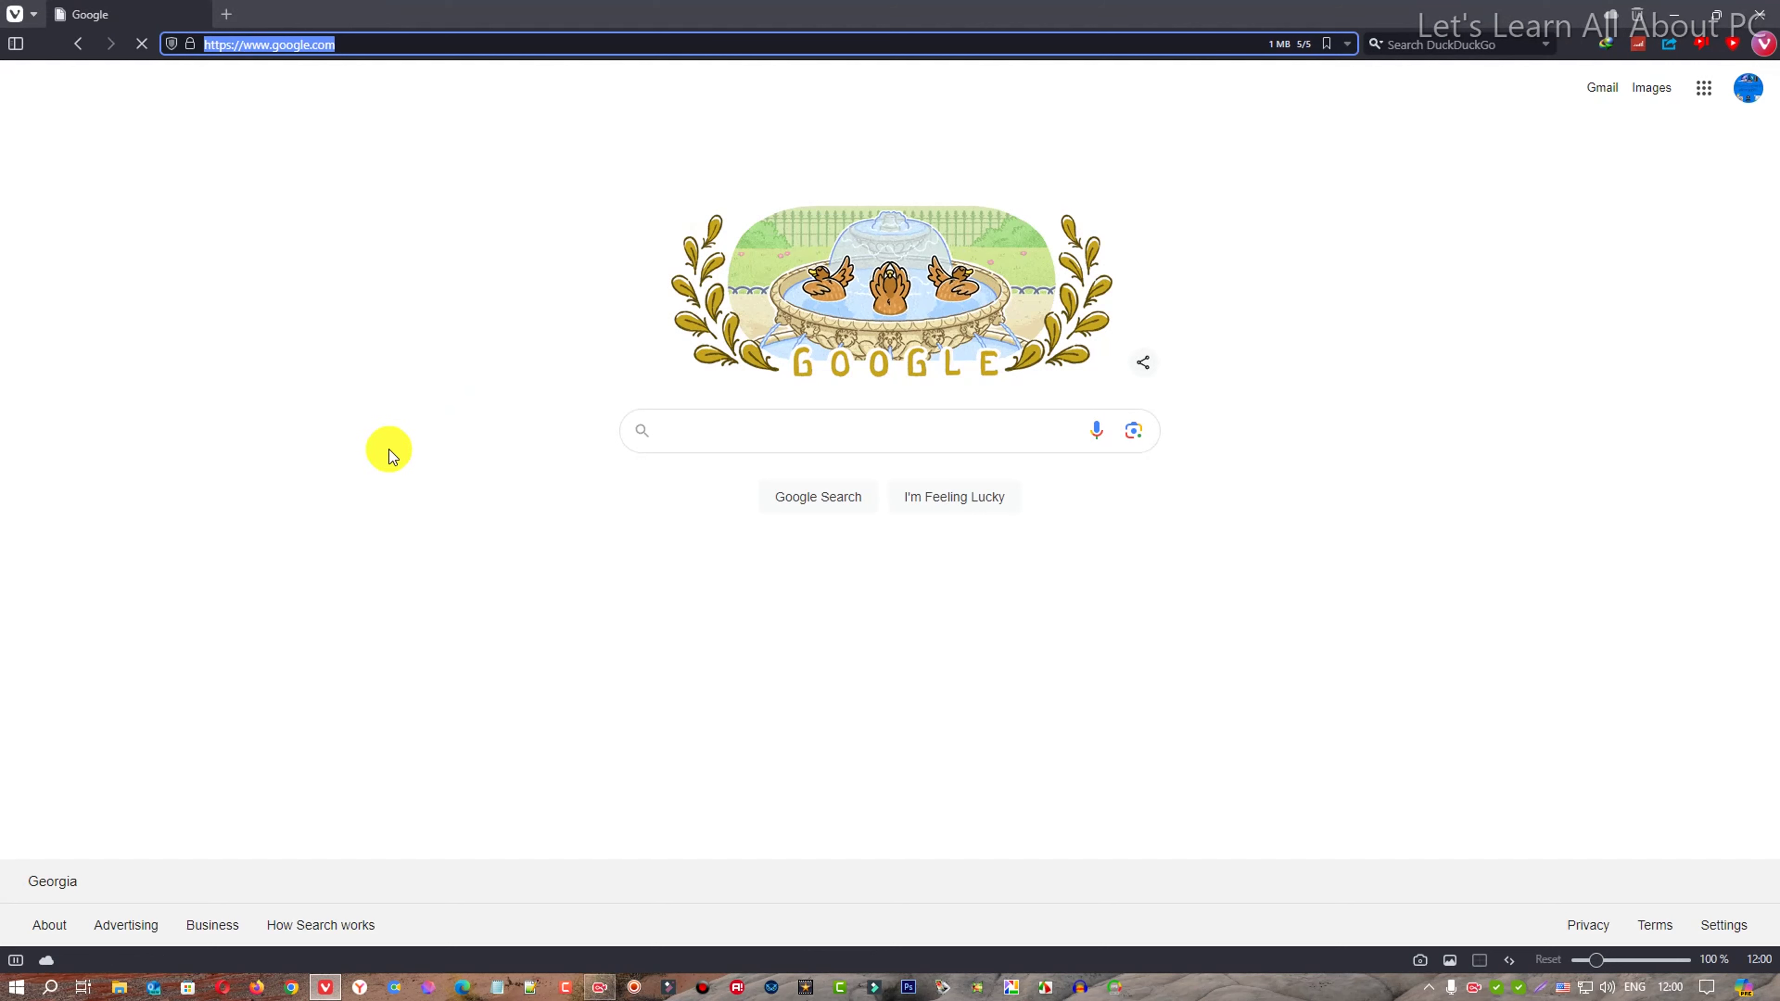
click(723, 430)
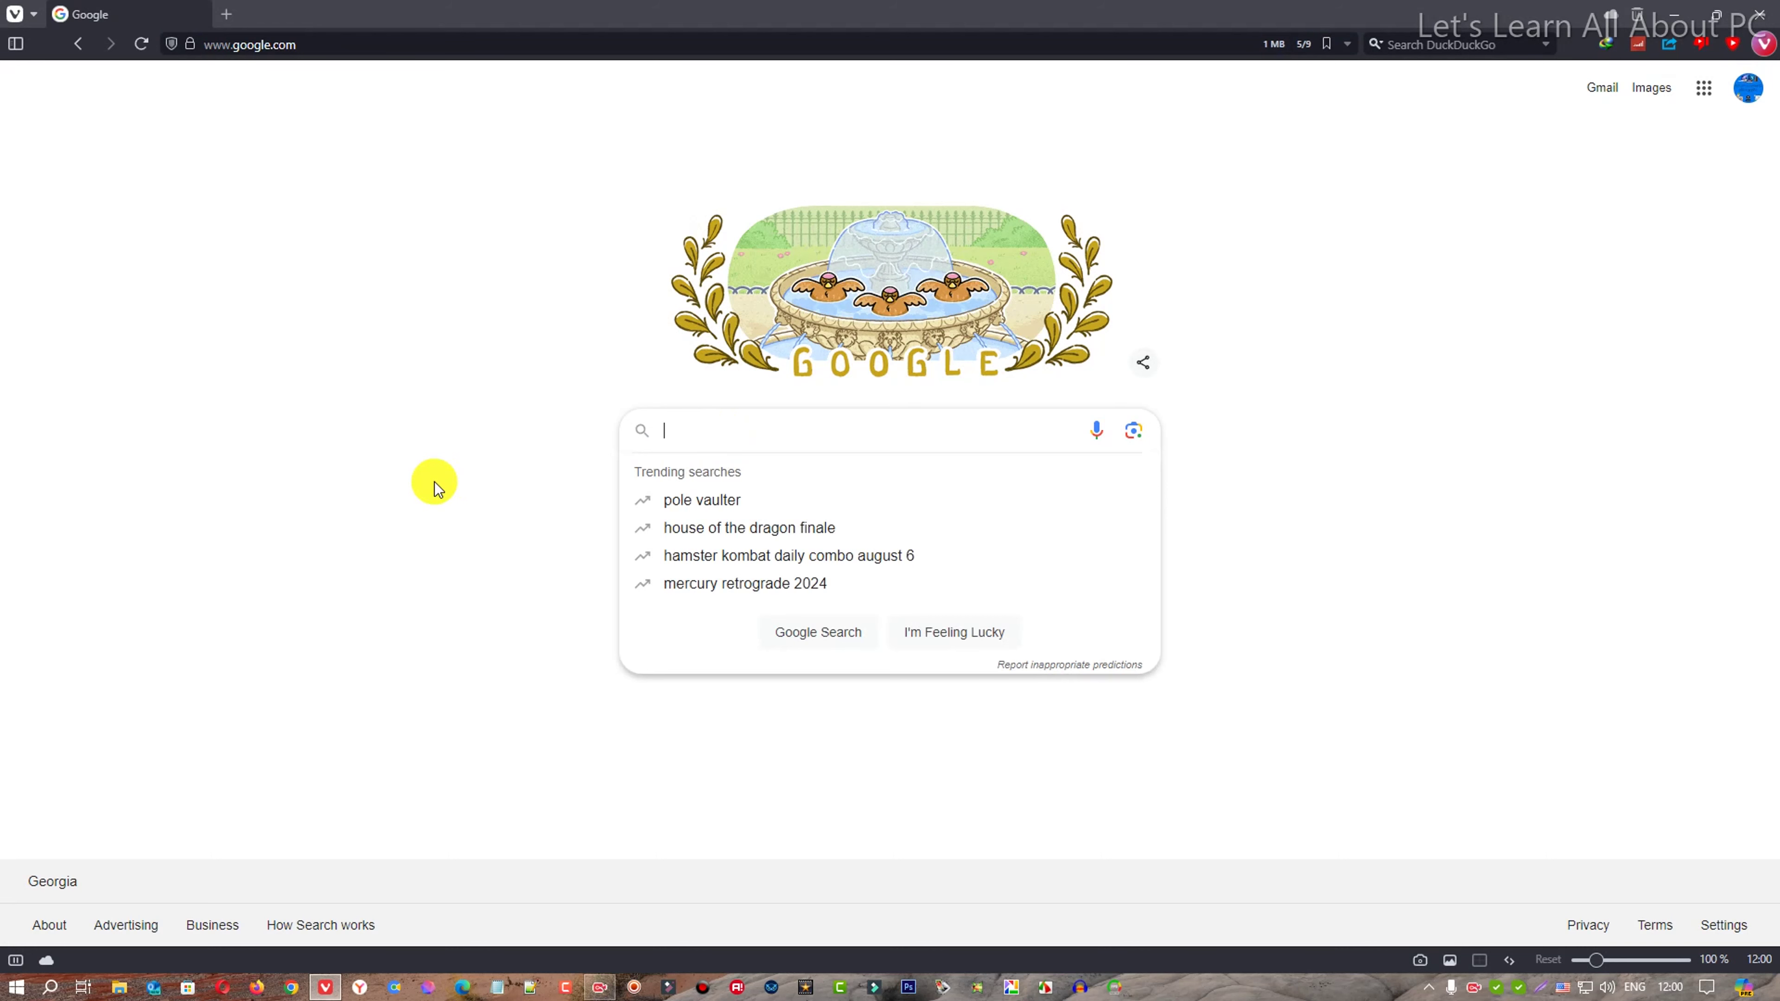
text(ult)
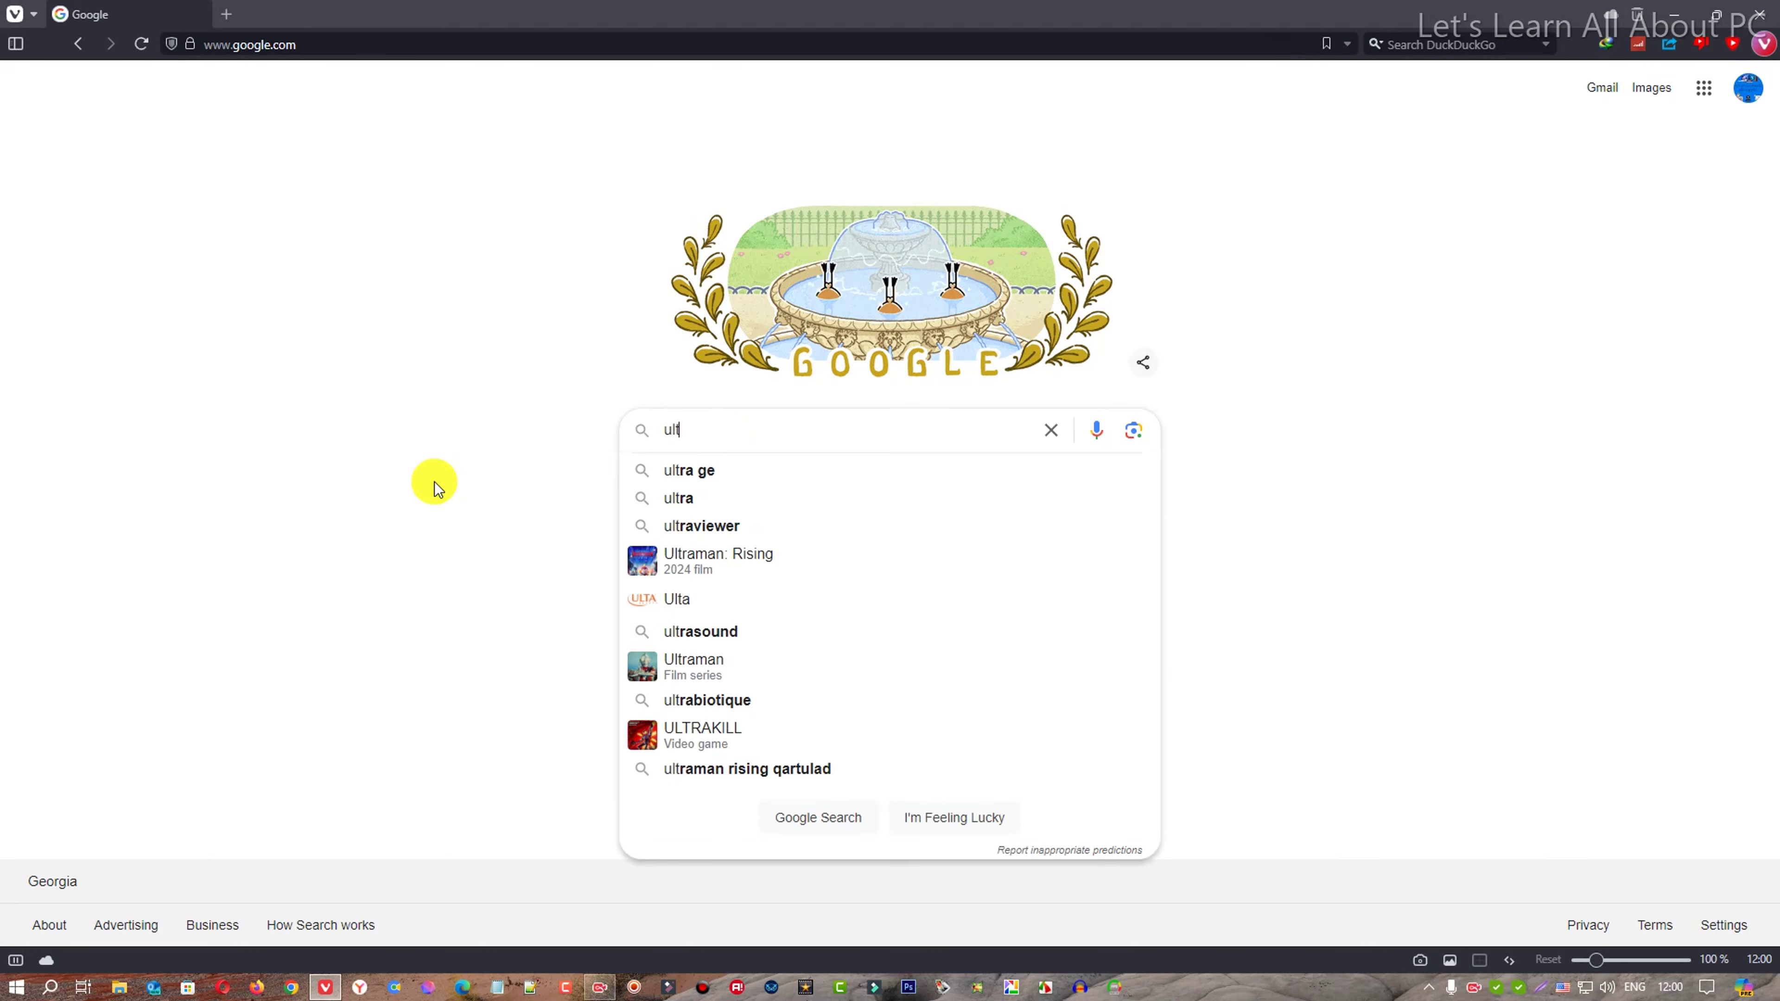
text(raviewer)
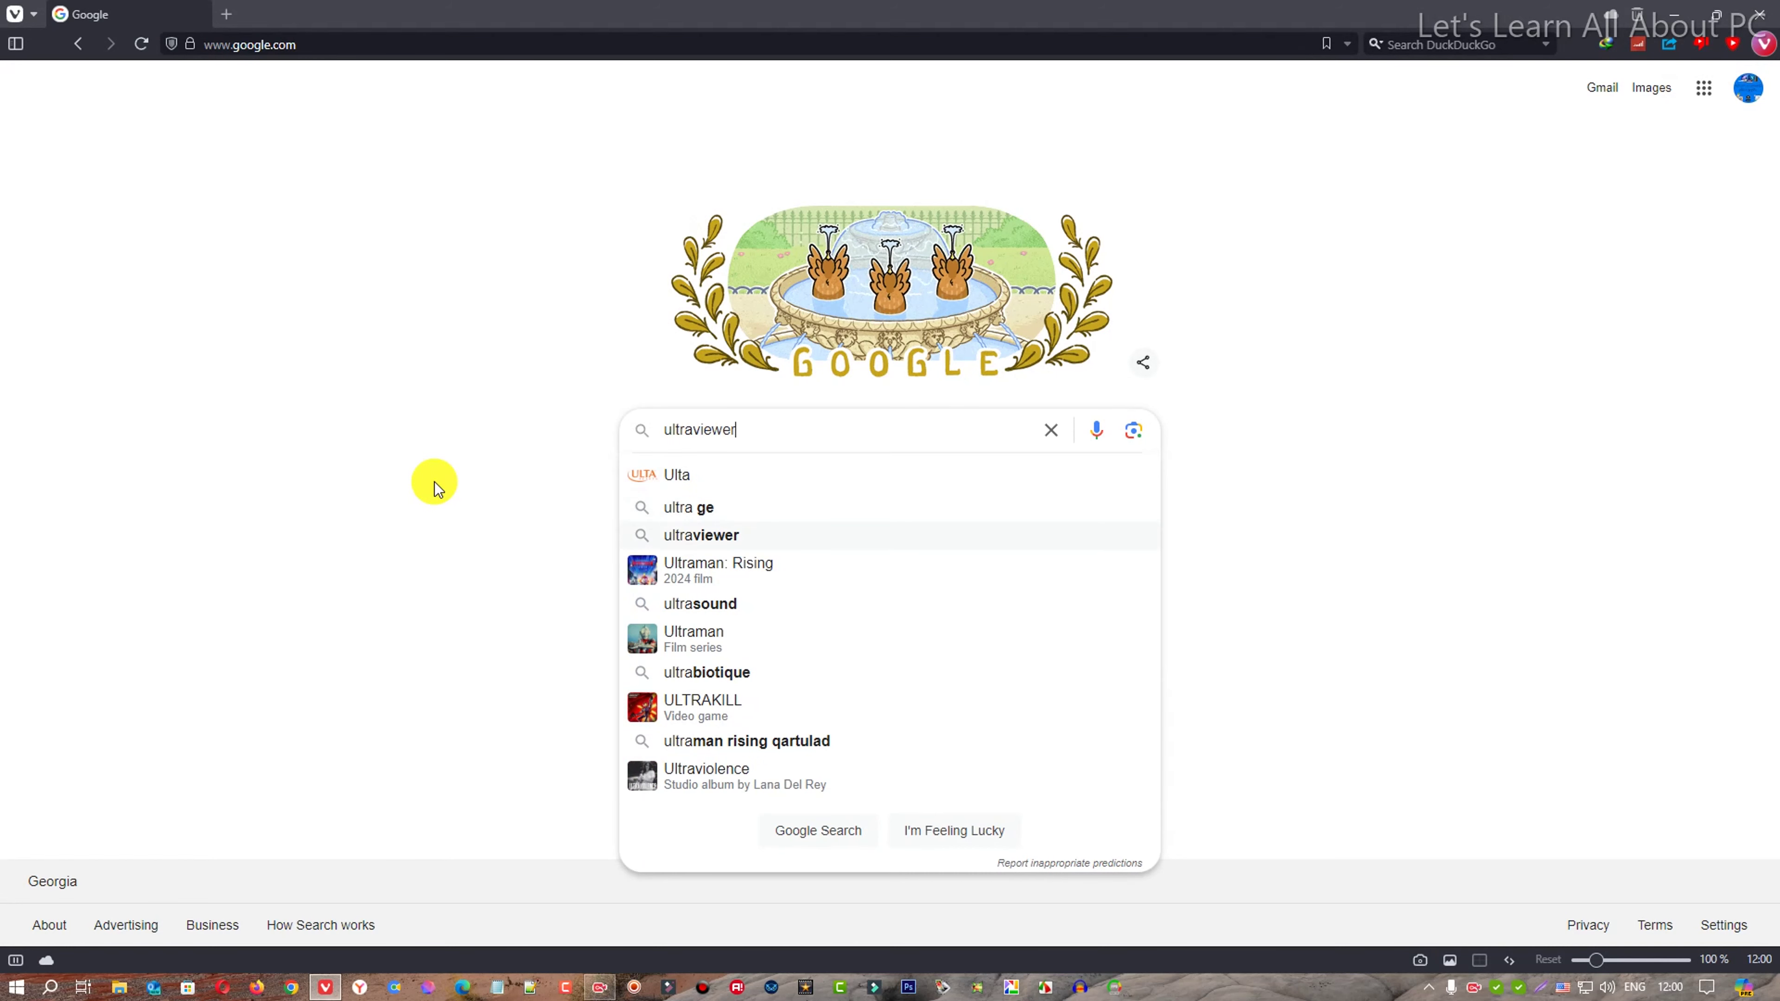
key(Return)
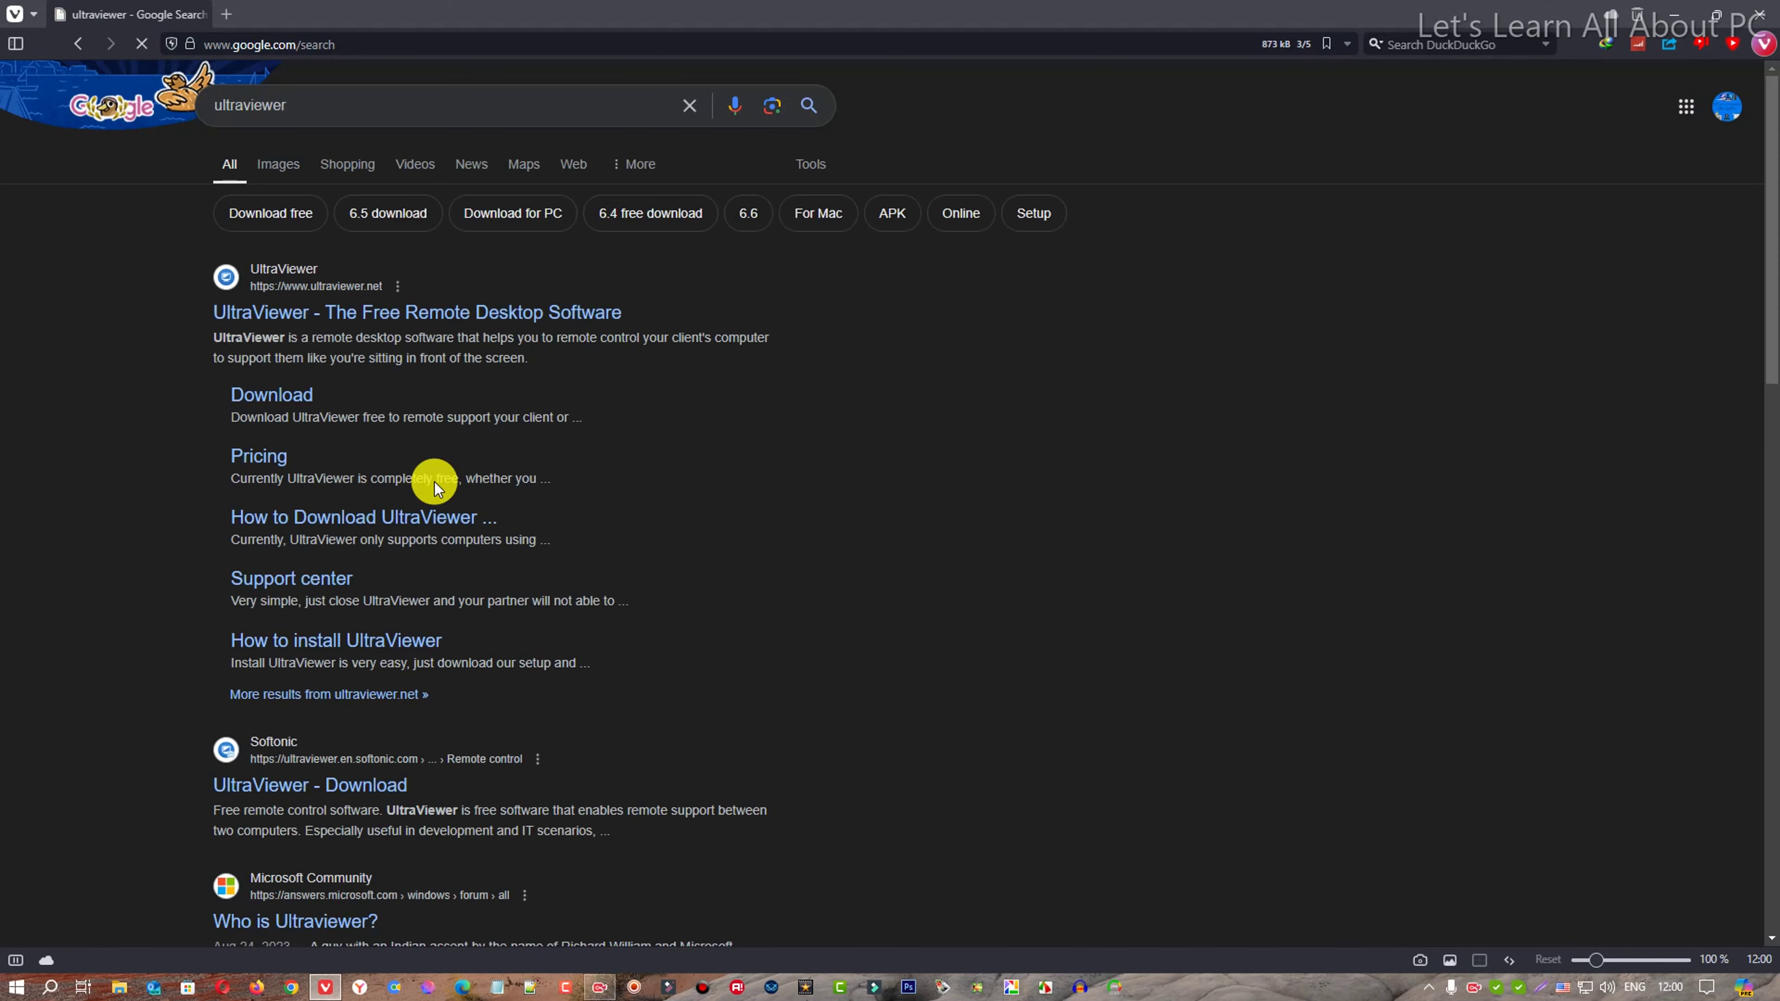
Open the official UltraViewer website from the results and download UltraViewer_setup_6.6_en.exe to the Downloads\Programs folder.
click(473, 320)
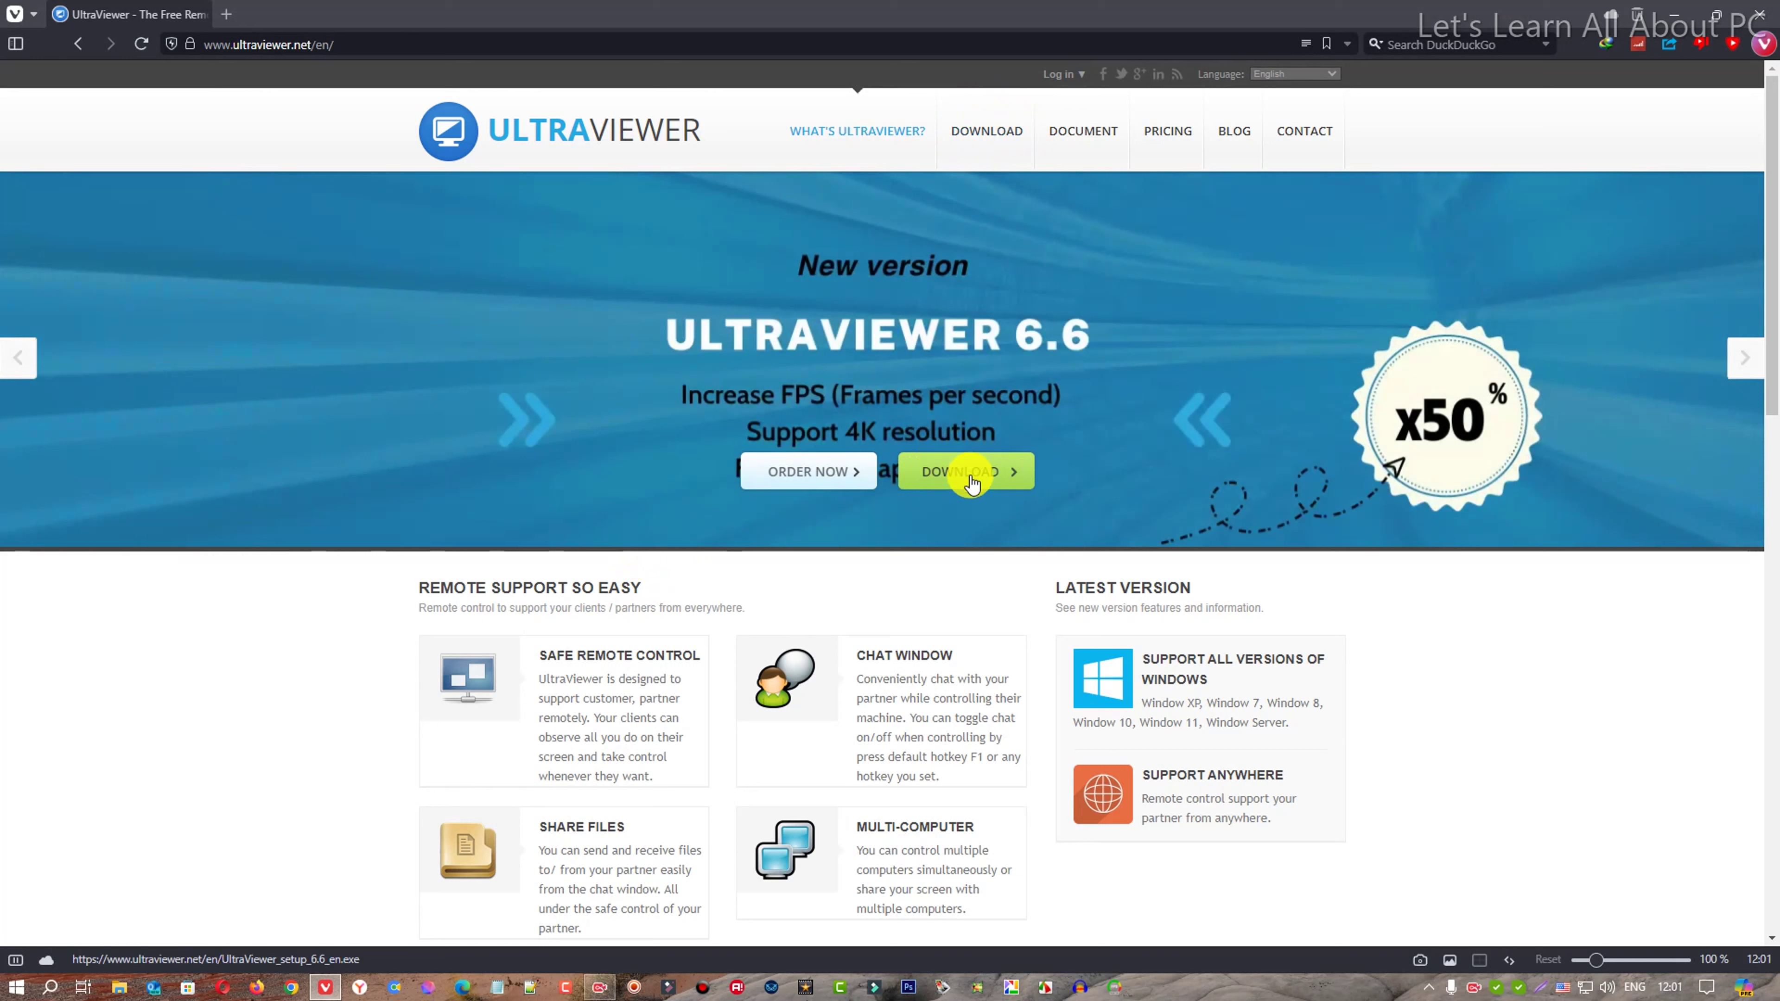
click(970, 481)
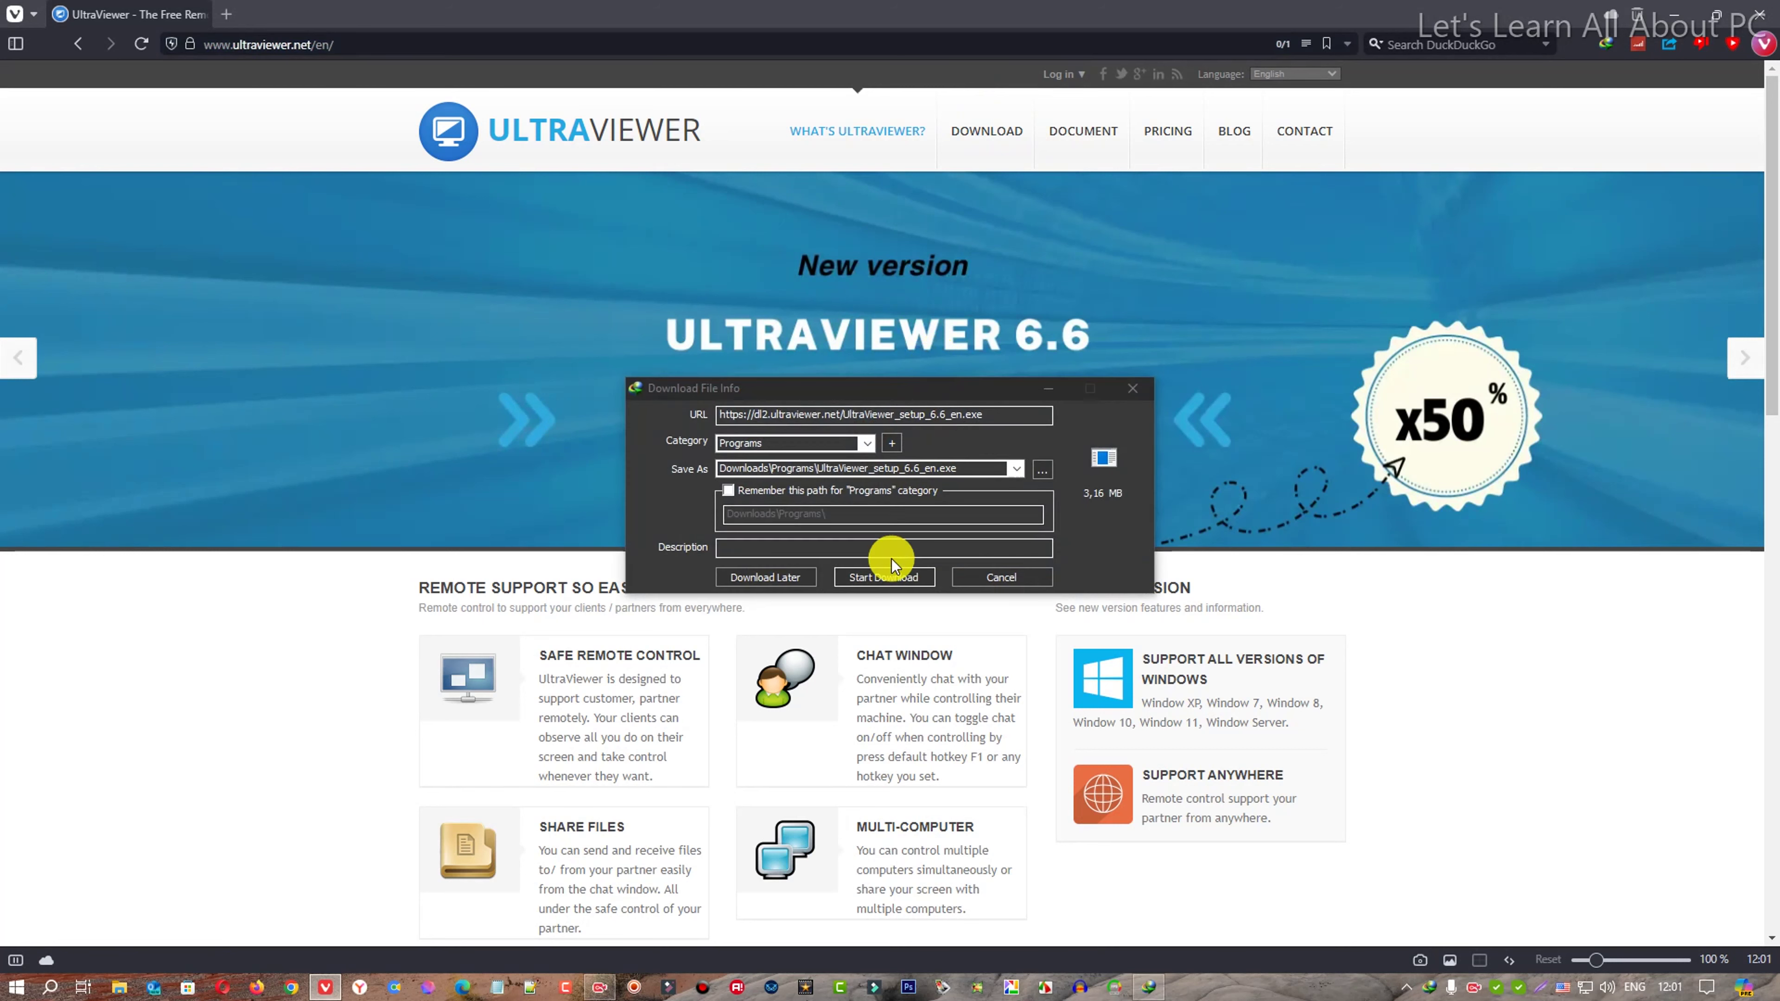
click(869, 580)
click(911, 522)
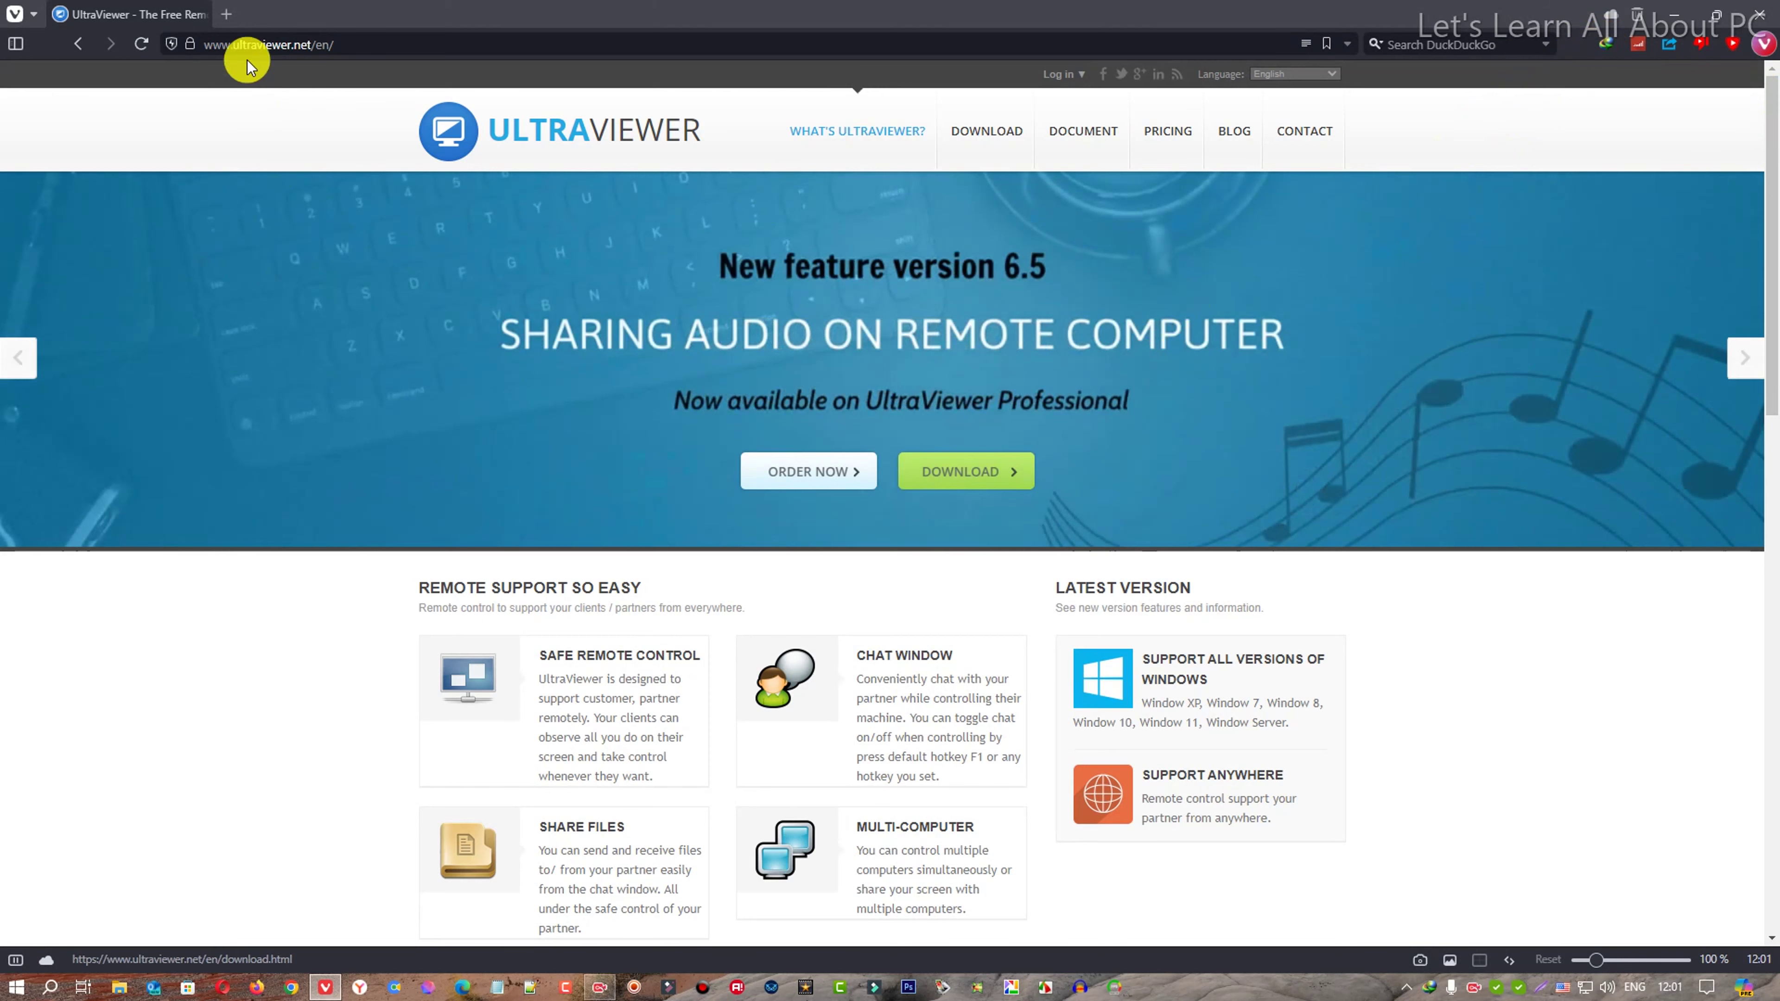
Close the UltraViewer web page and exit the browser.
click(226, 14)
click(203, 14)
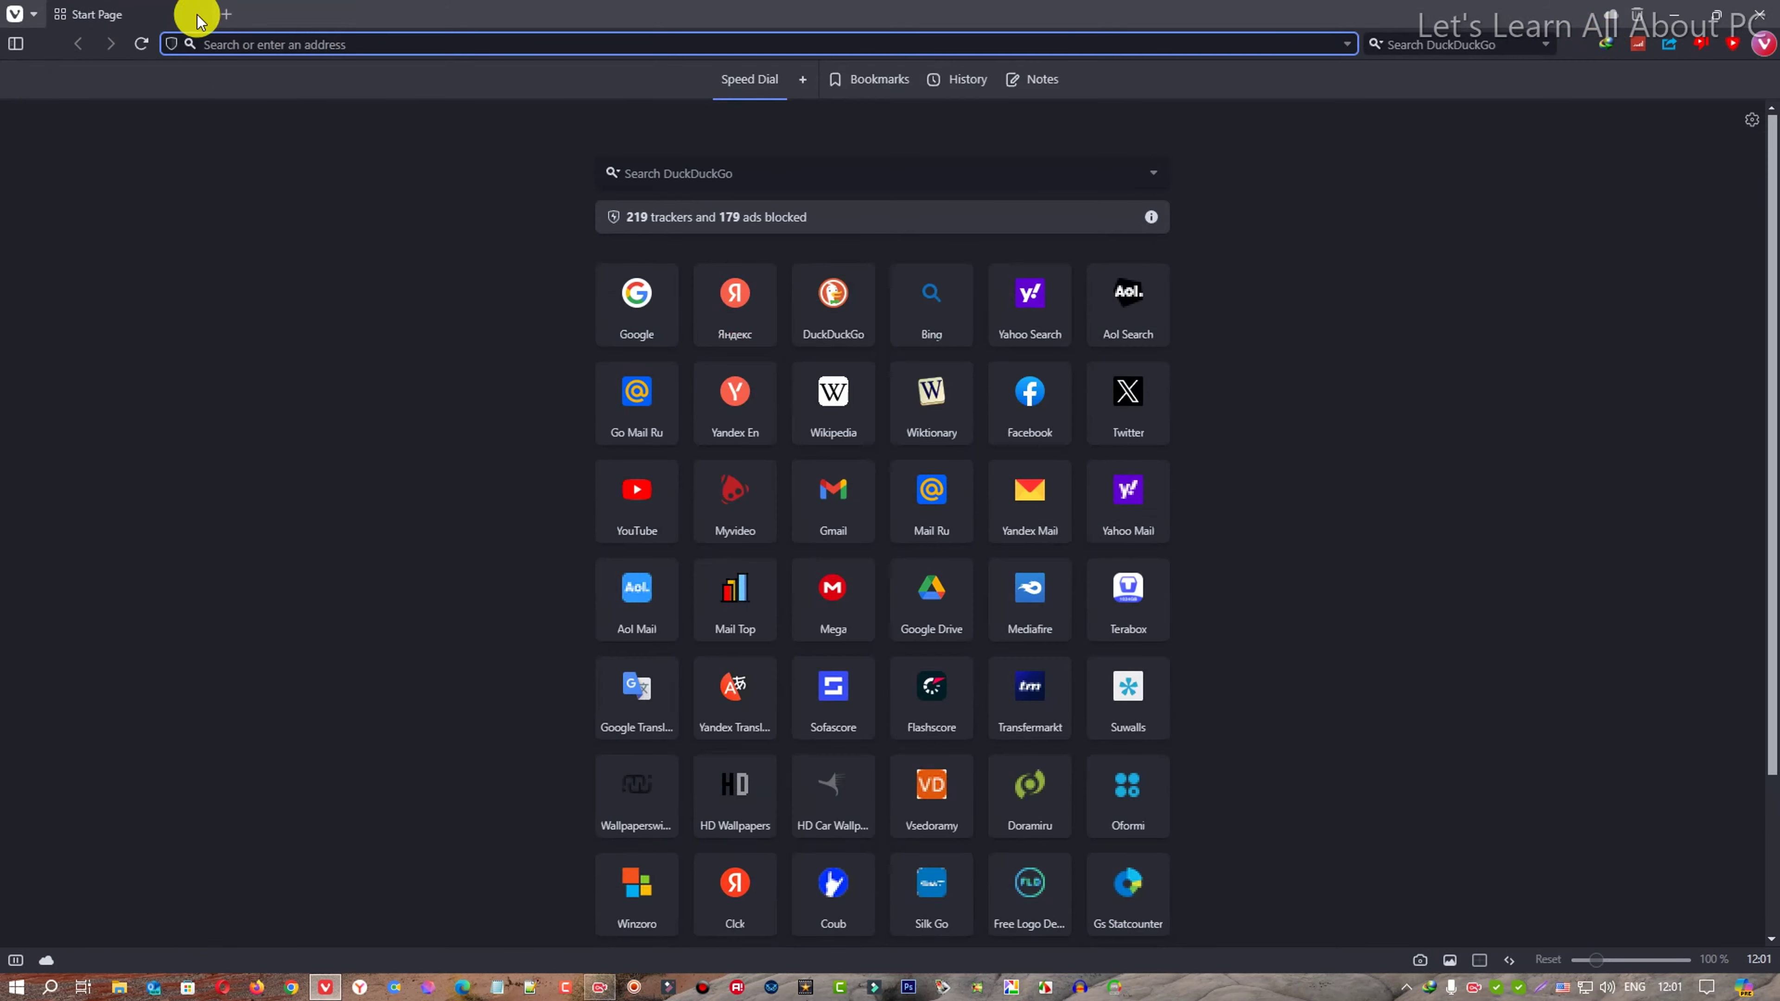
click(1761, 13)
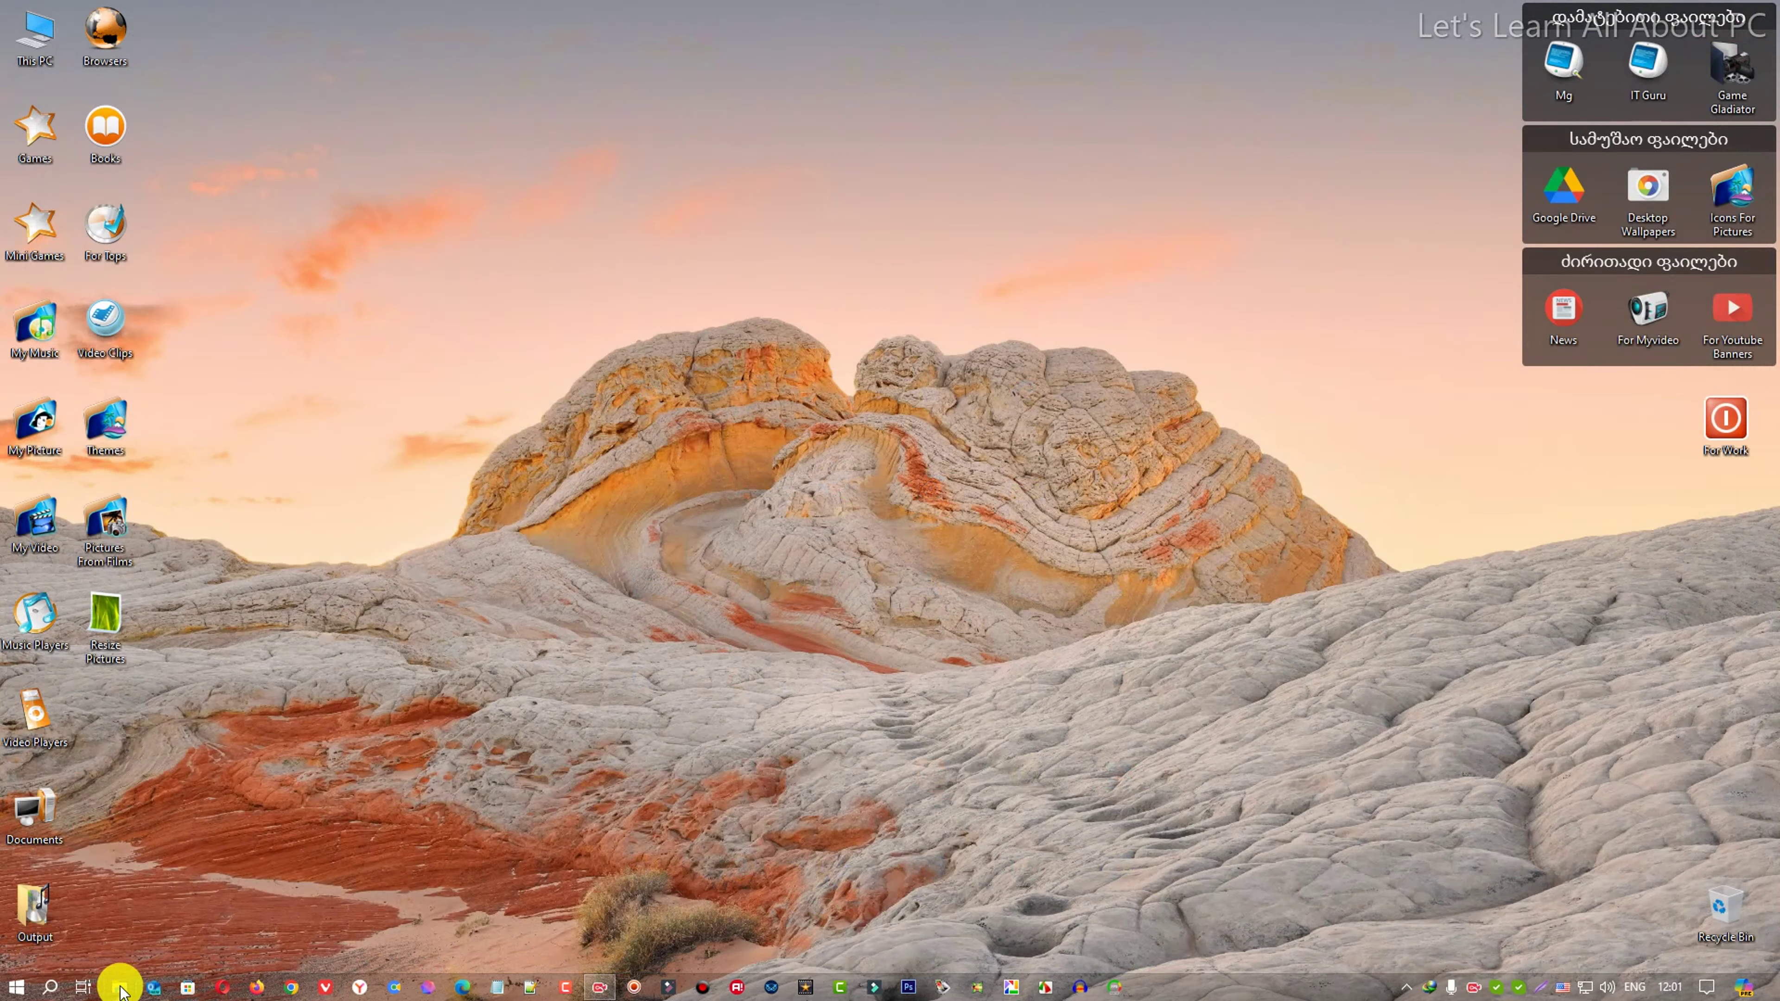
In File Explorer, run UltraViewer_setup_6.6_en from the Downloads\Programs folder and close the folder window.
click(120, 990)
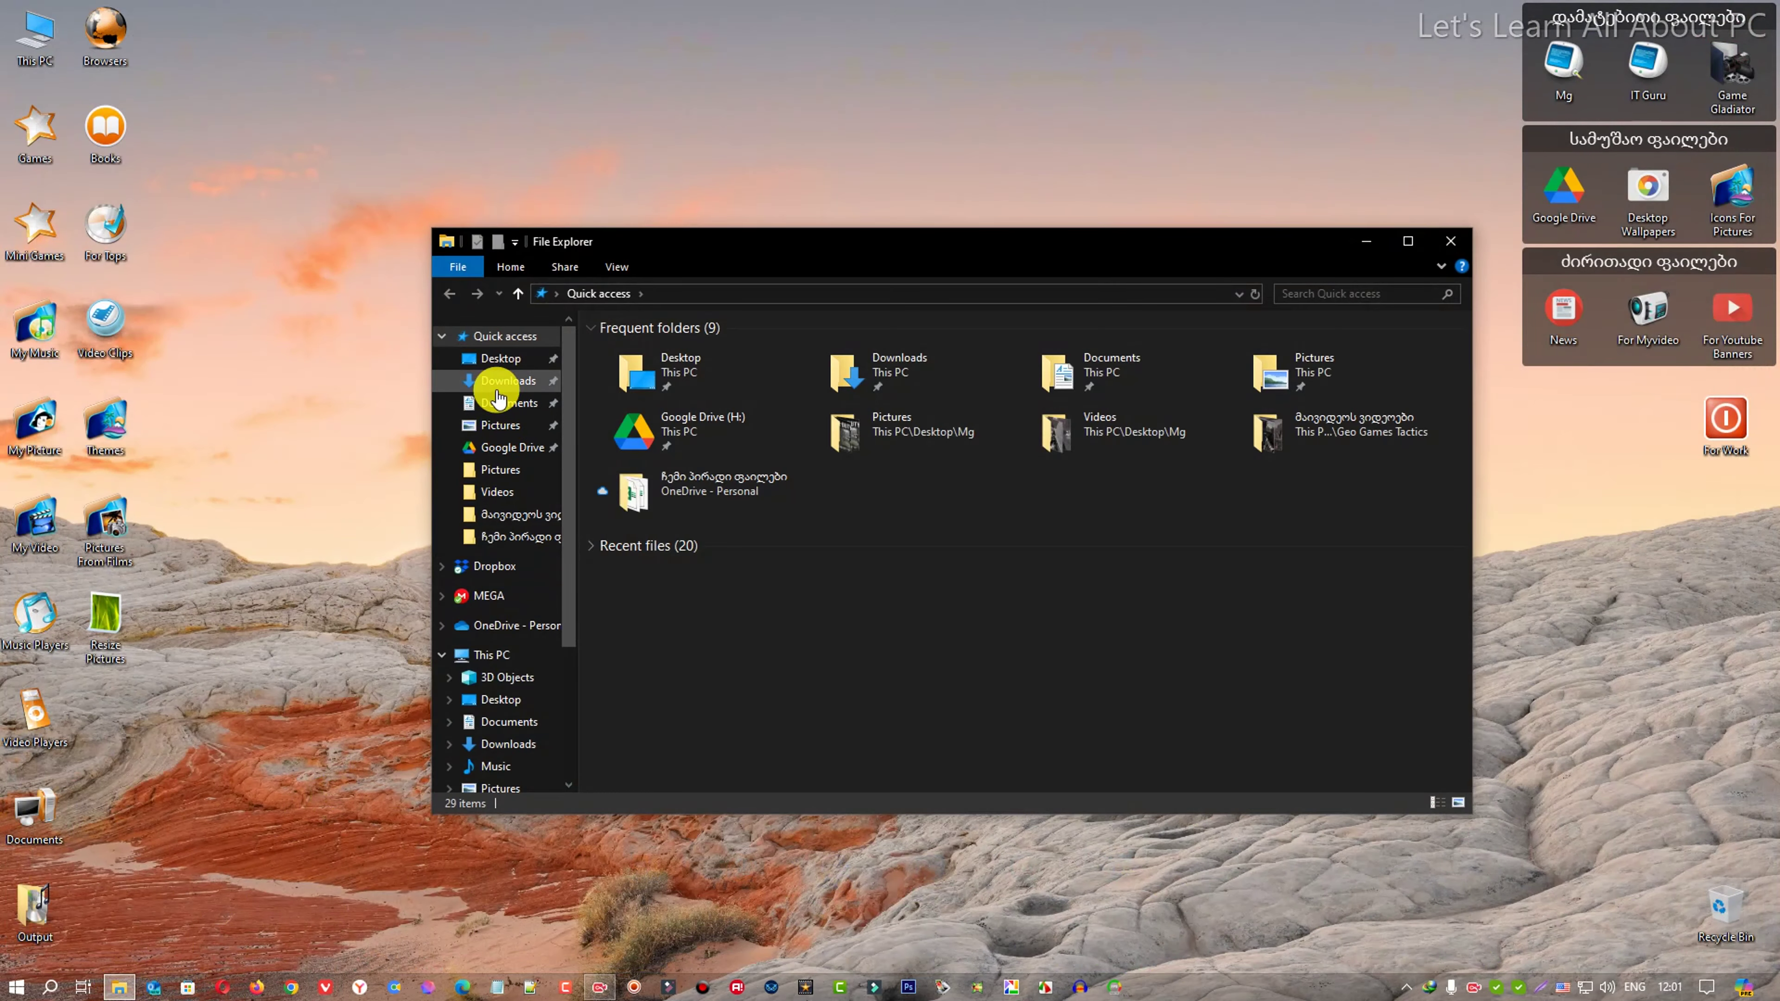
click(503, 382)
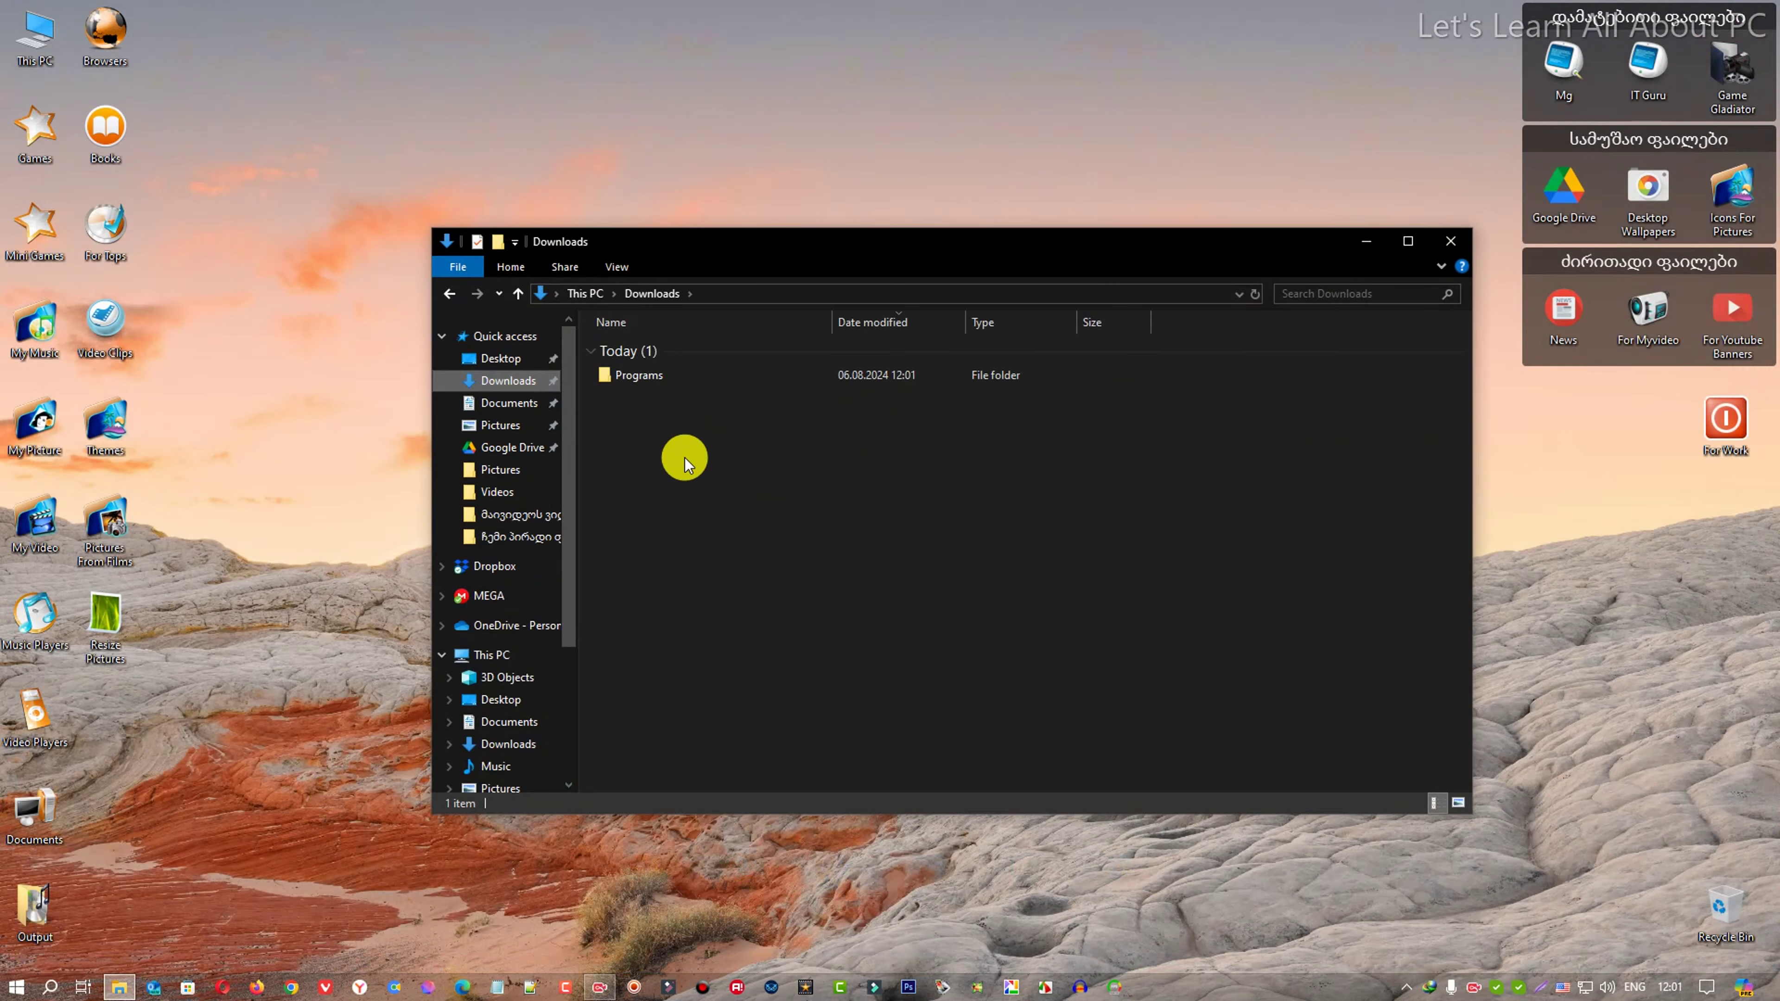
double_click(645, 383)
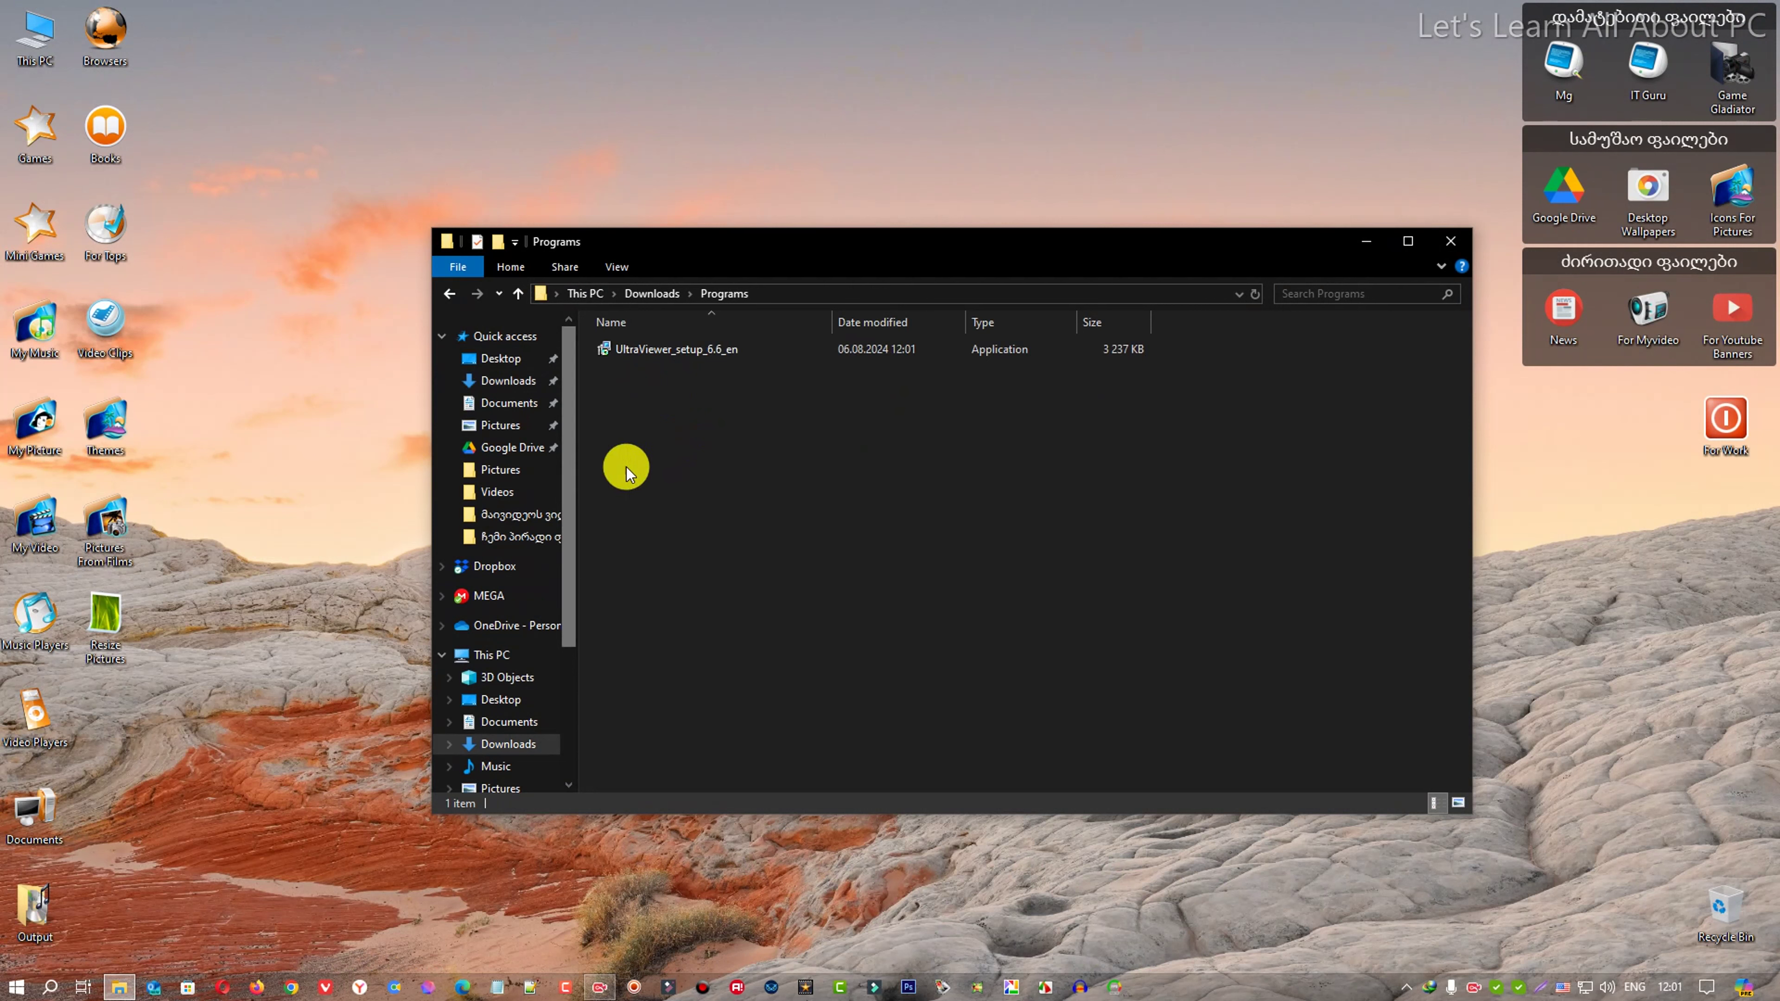
double_click(652, 355)
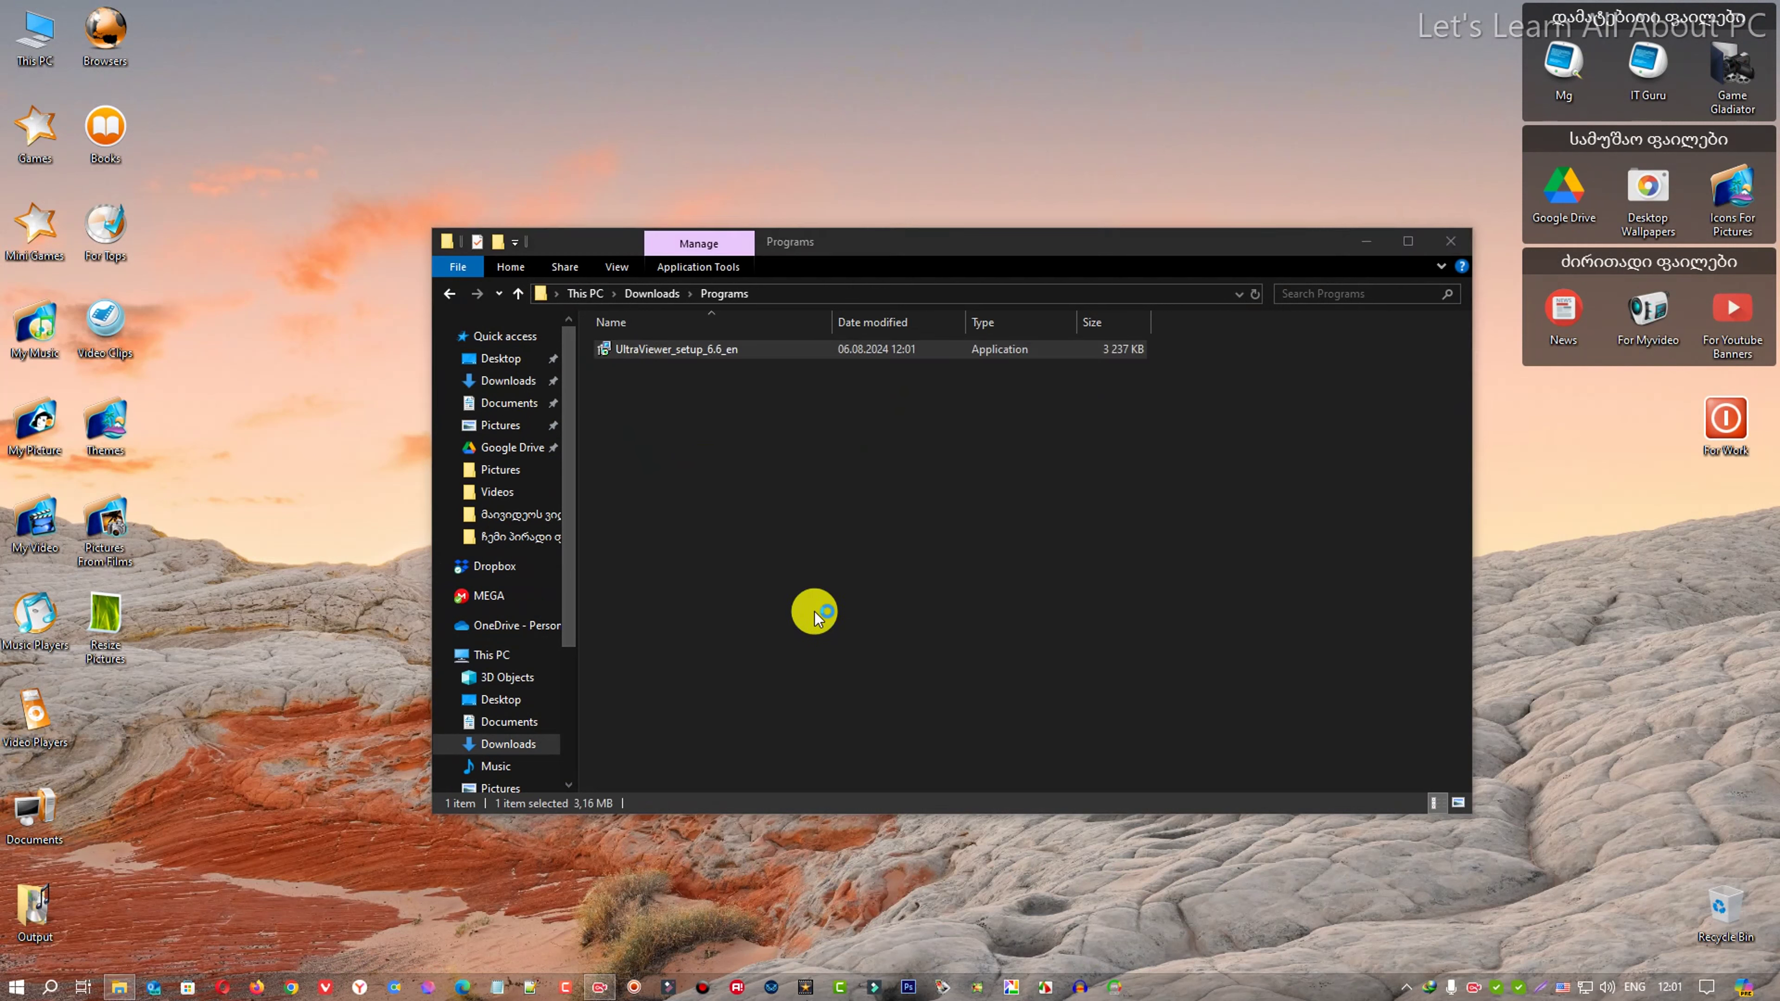
click(1451, 240)
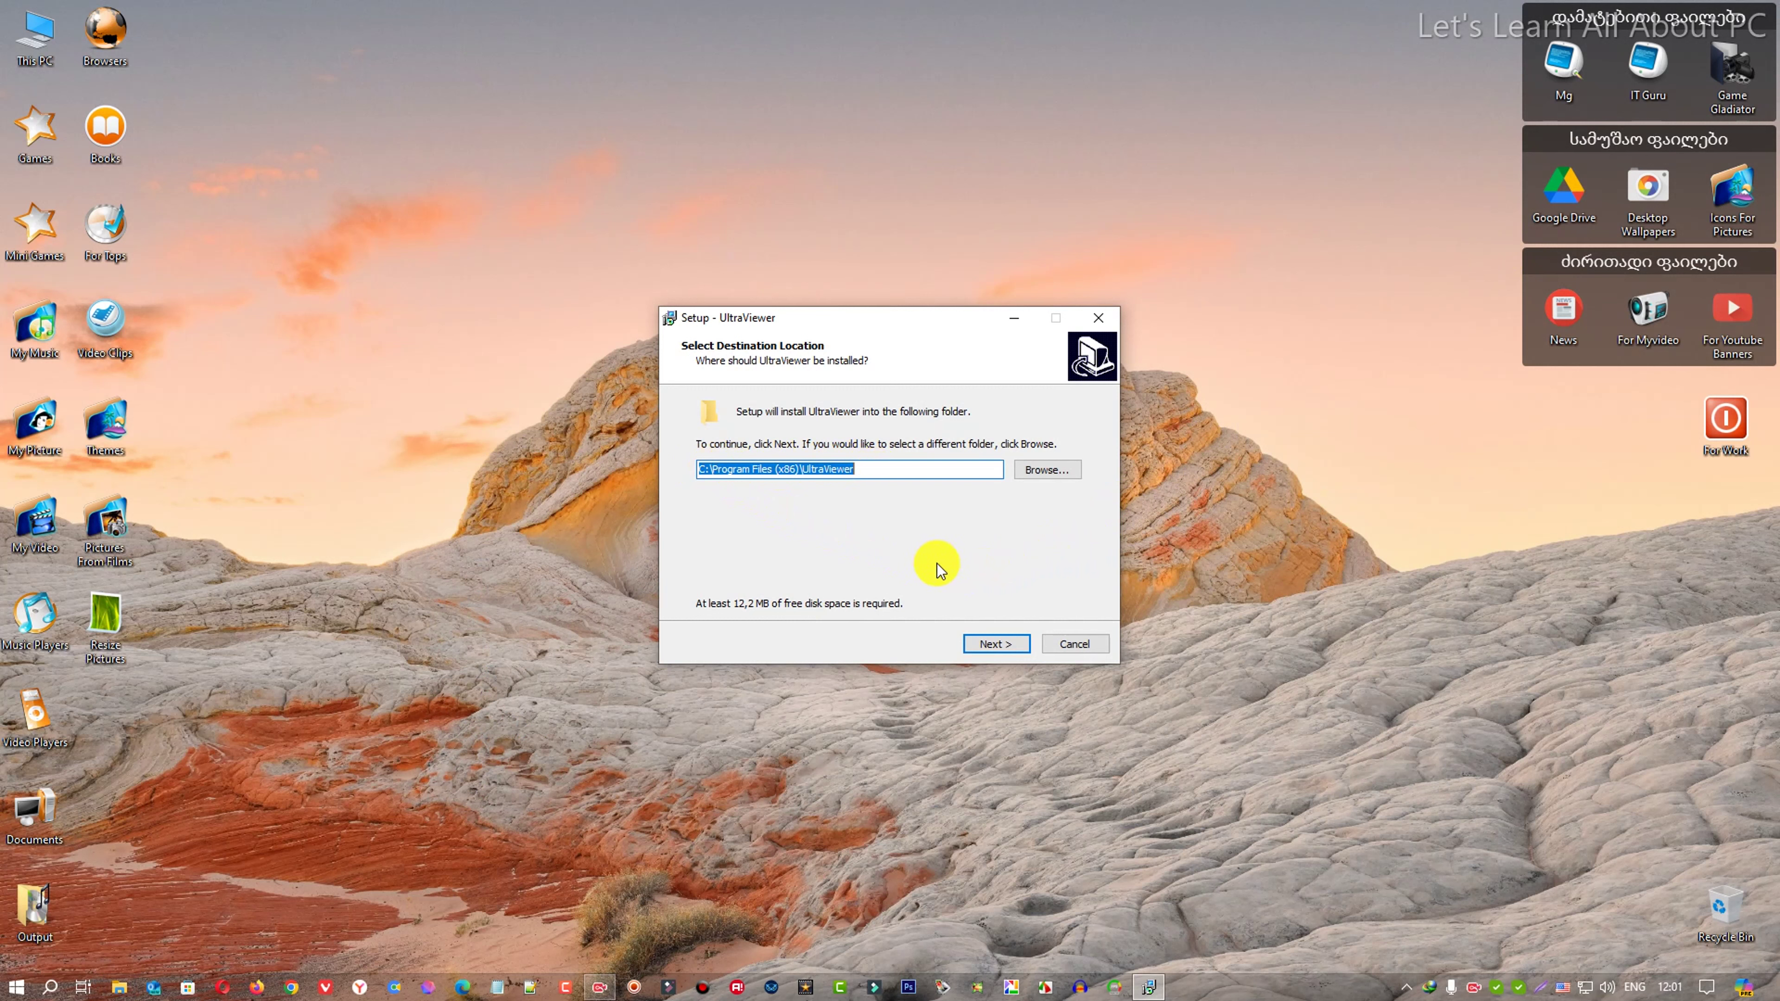
Install UltraViewer in C:\Program Files (x86)\UltraViewer with a desktop shortcut, and launch it on finishing setup.
click(978, 651)
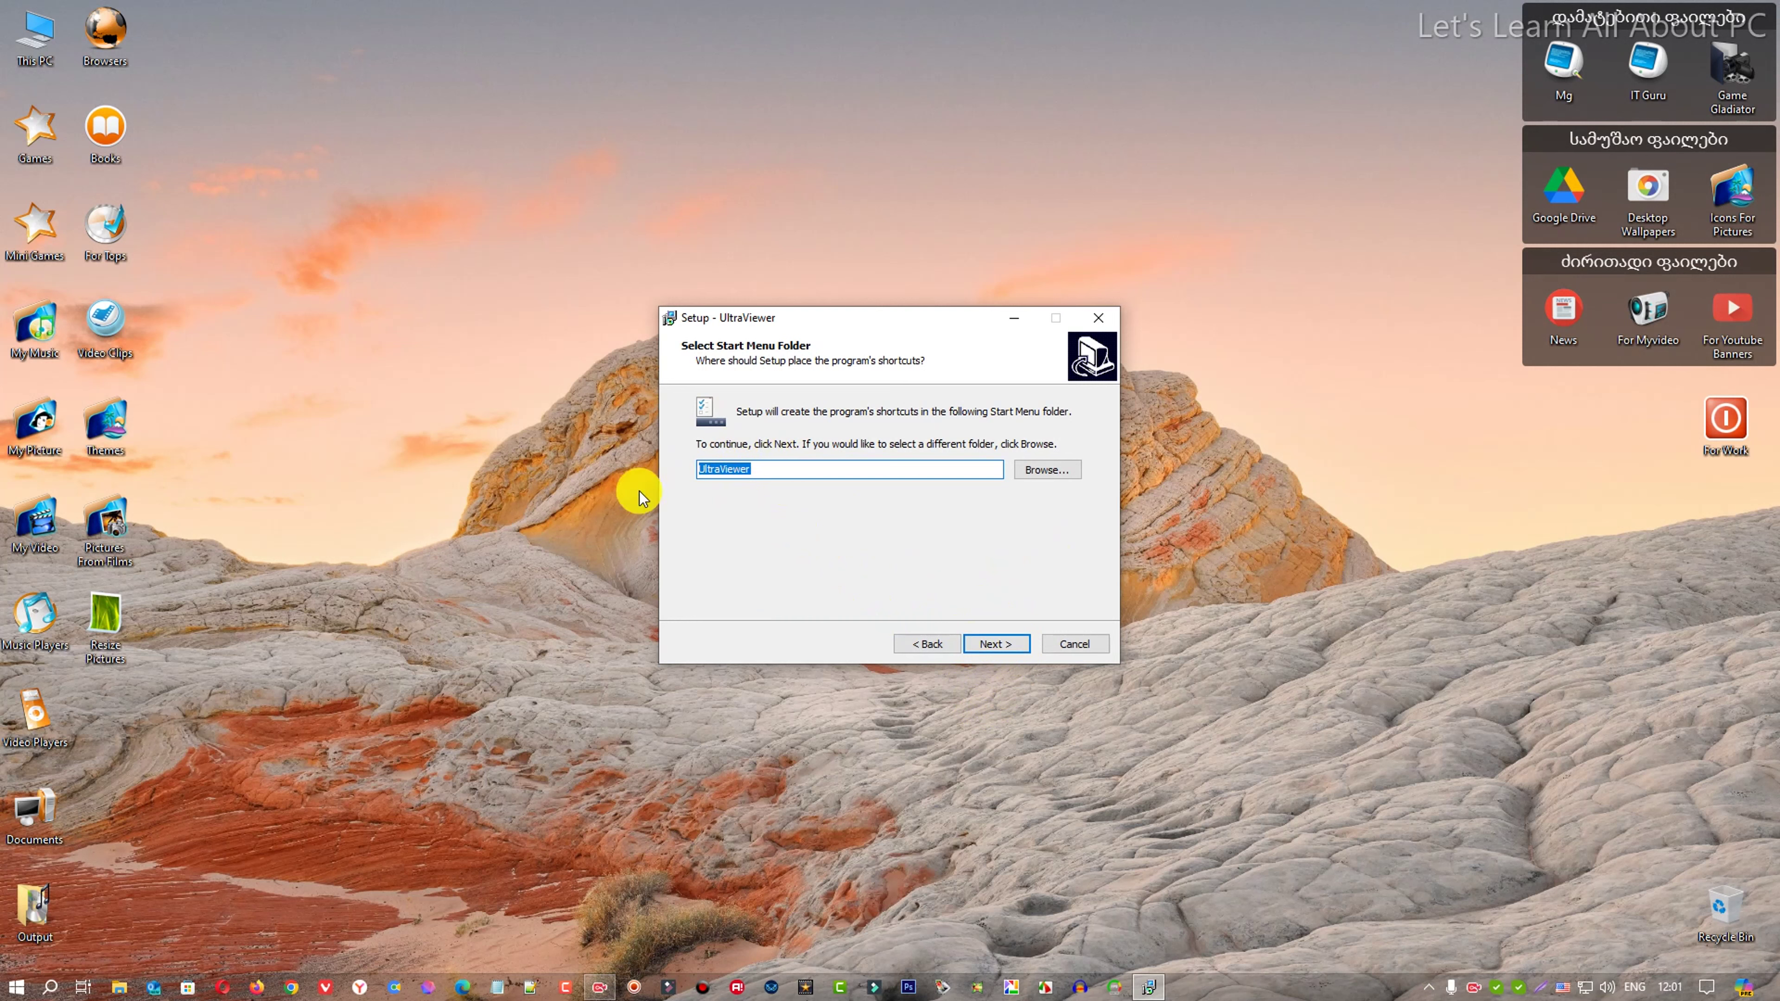
click(975, 648)
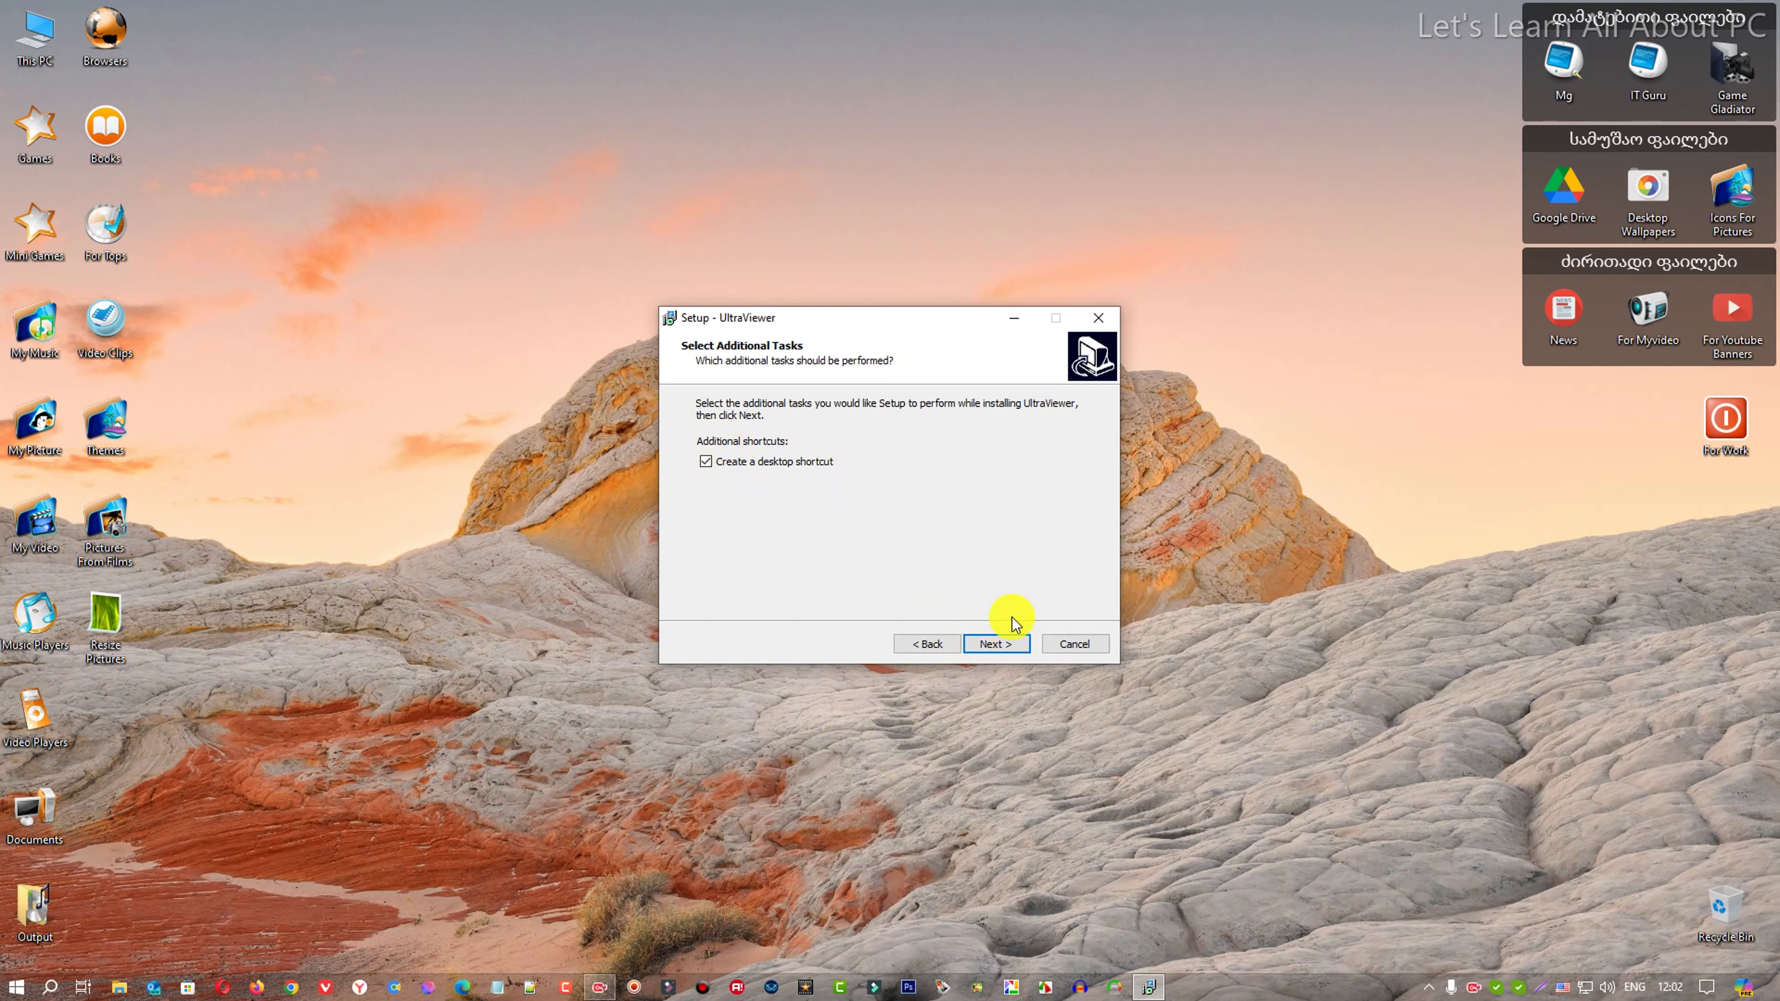
click(983, 647)
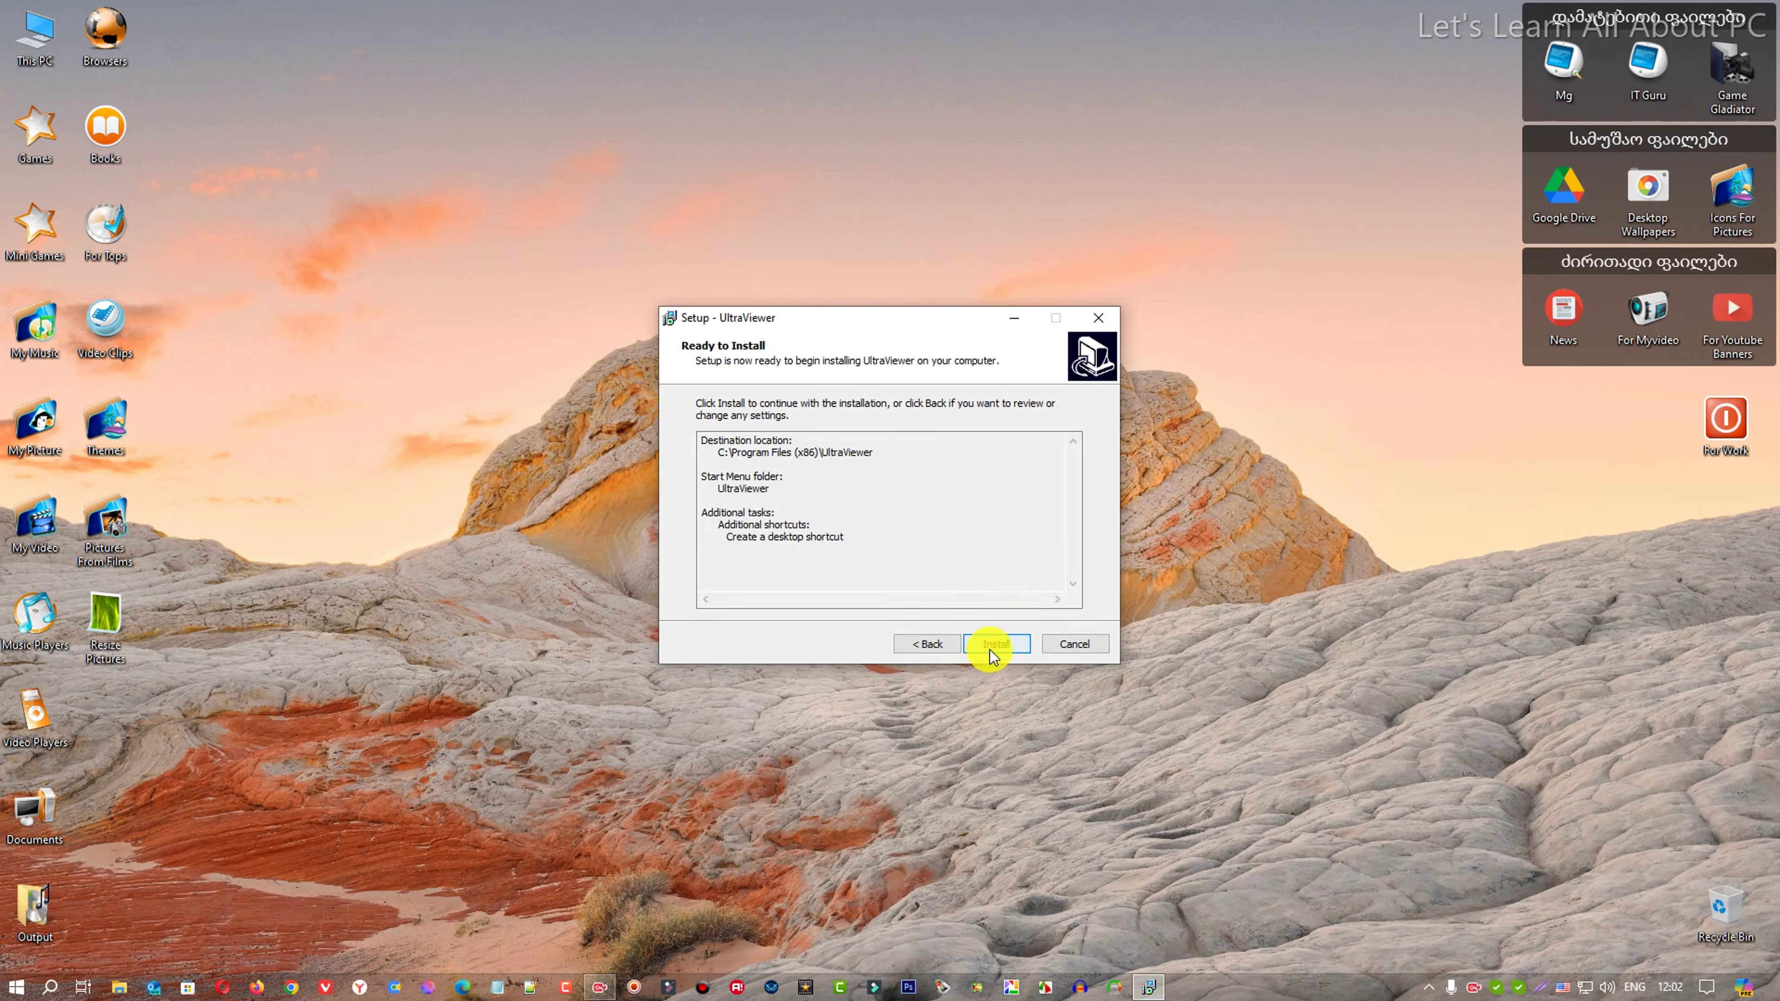
click(990, 650)
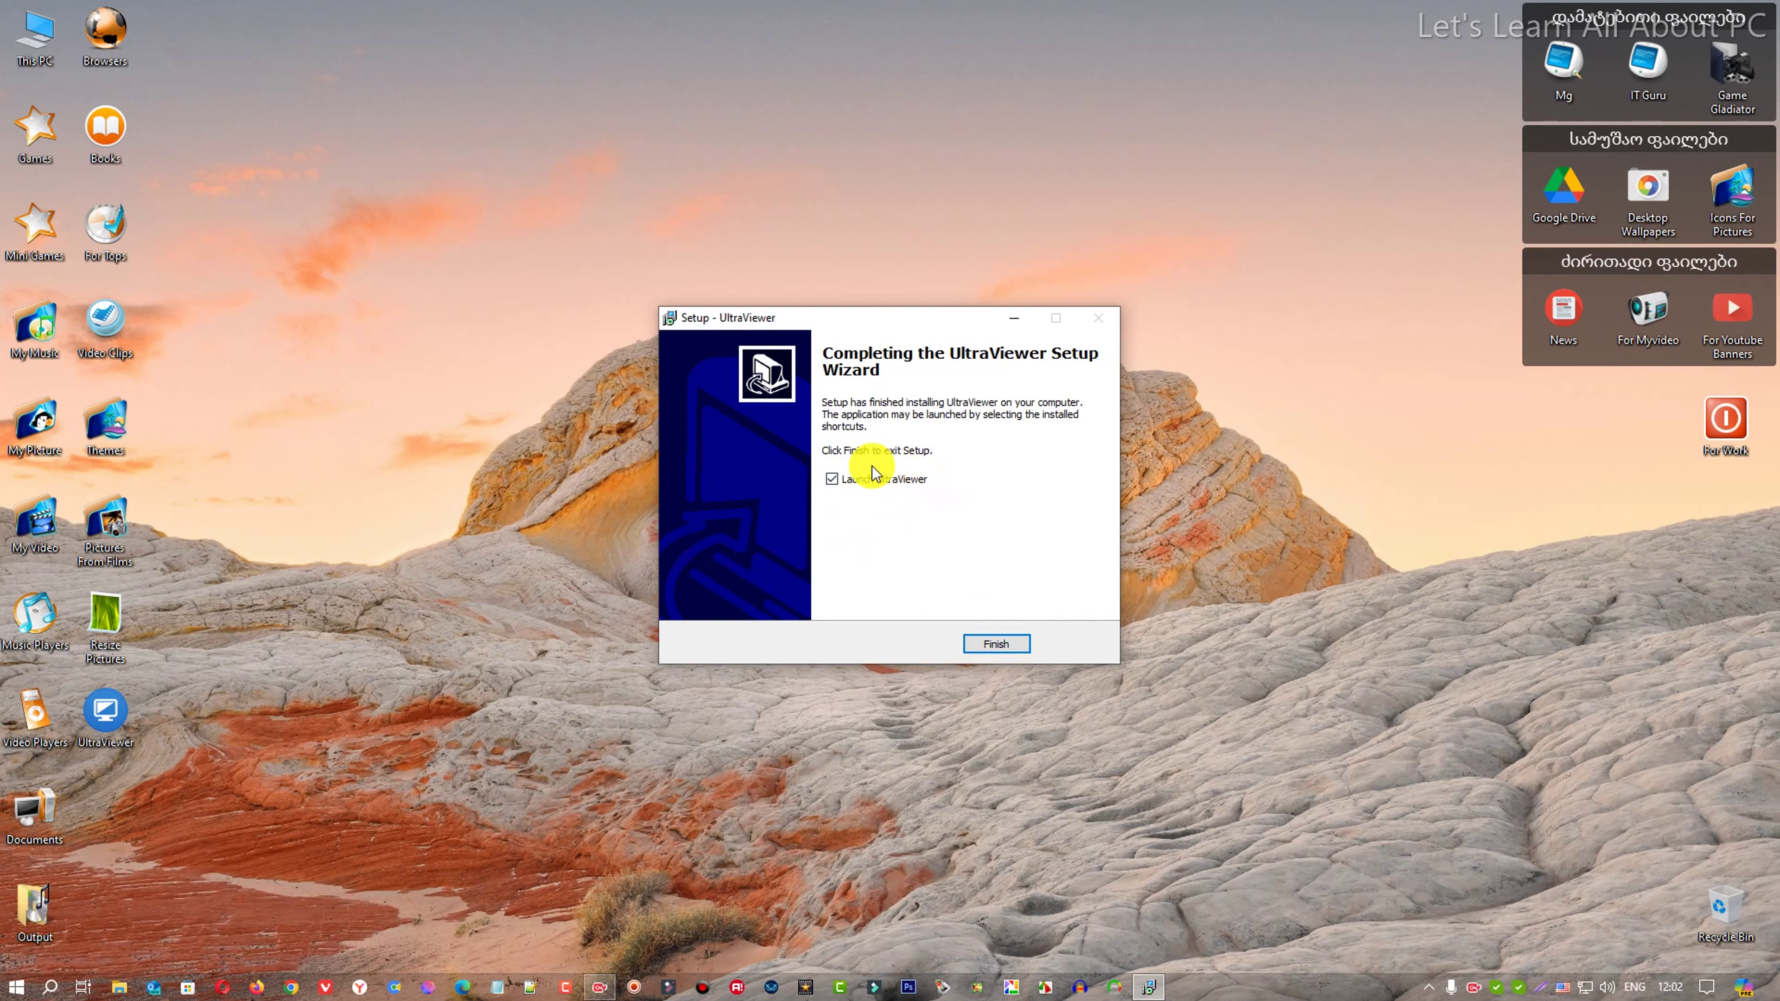
click(996, 647)
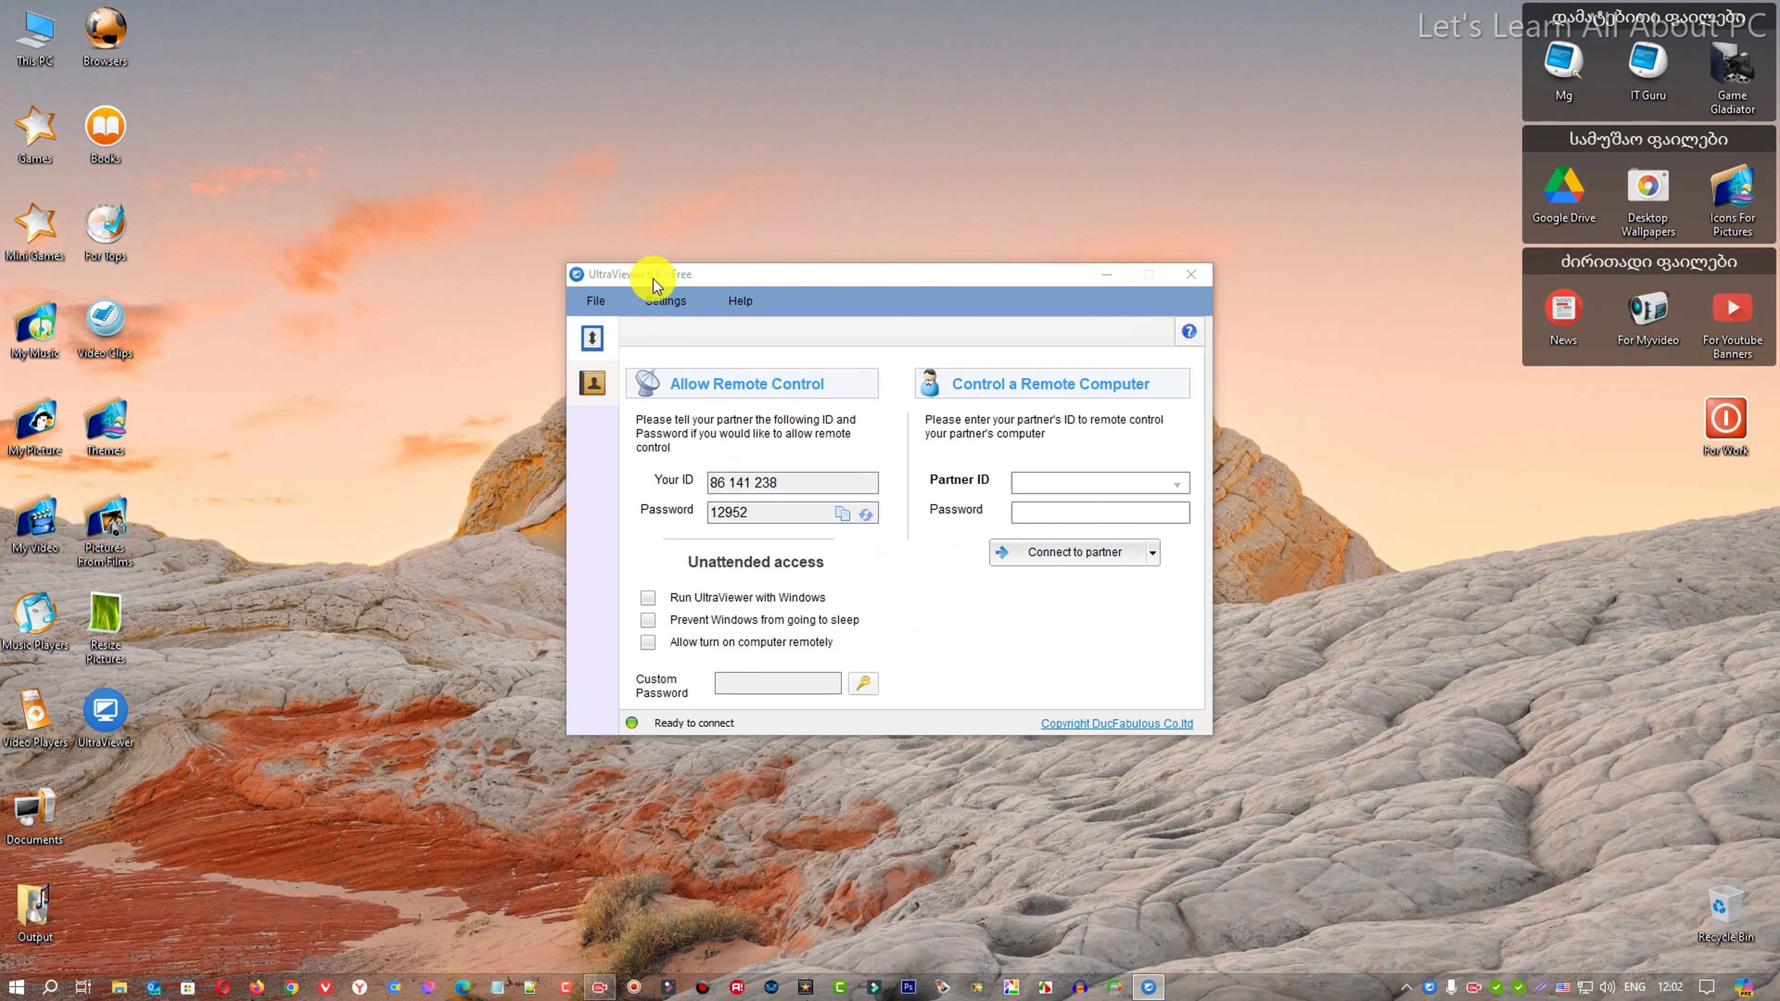
Examine this computer's ID and password under Allow Remote Control, and exit UltraViewer.
drag(709, 274, 677, 277)
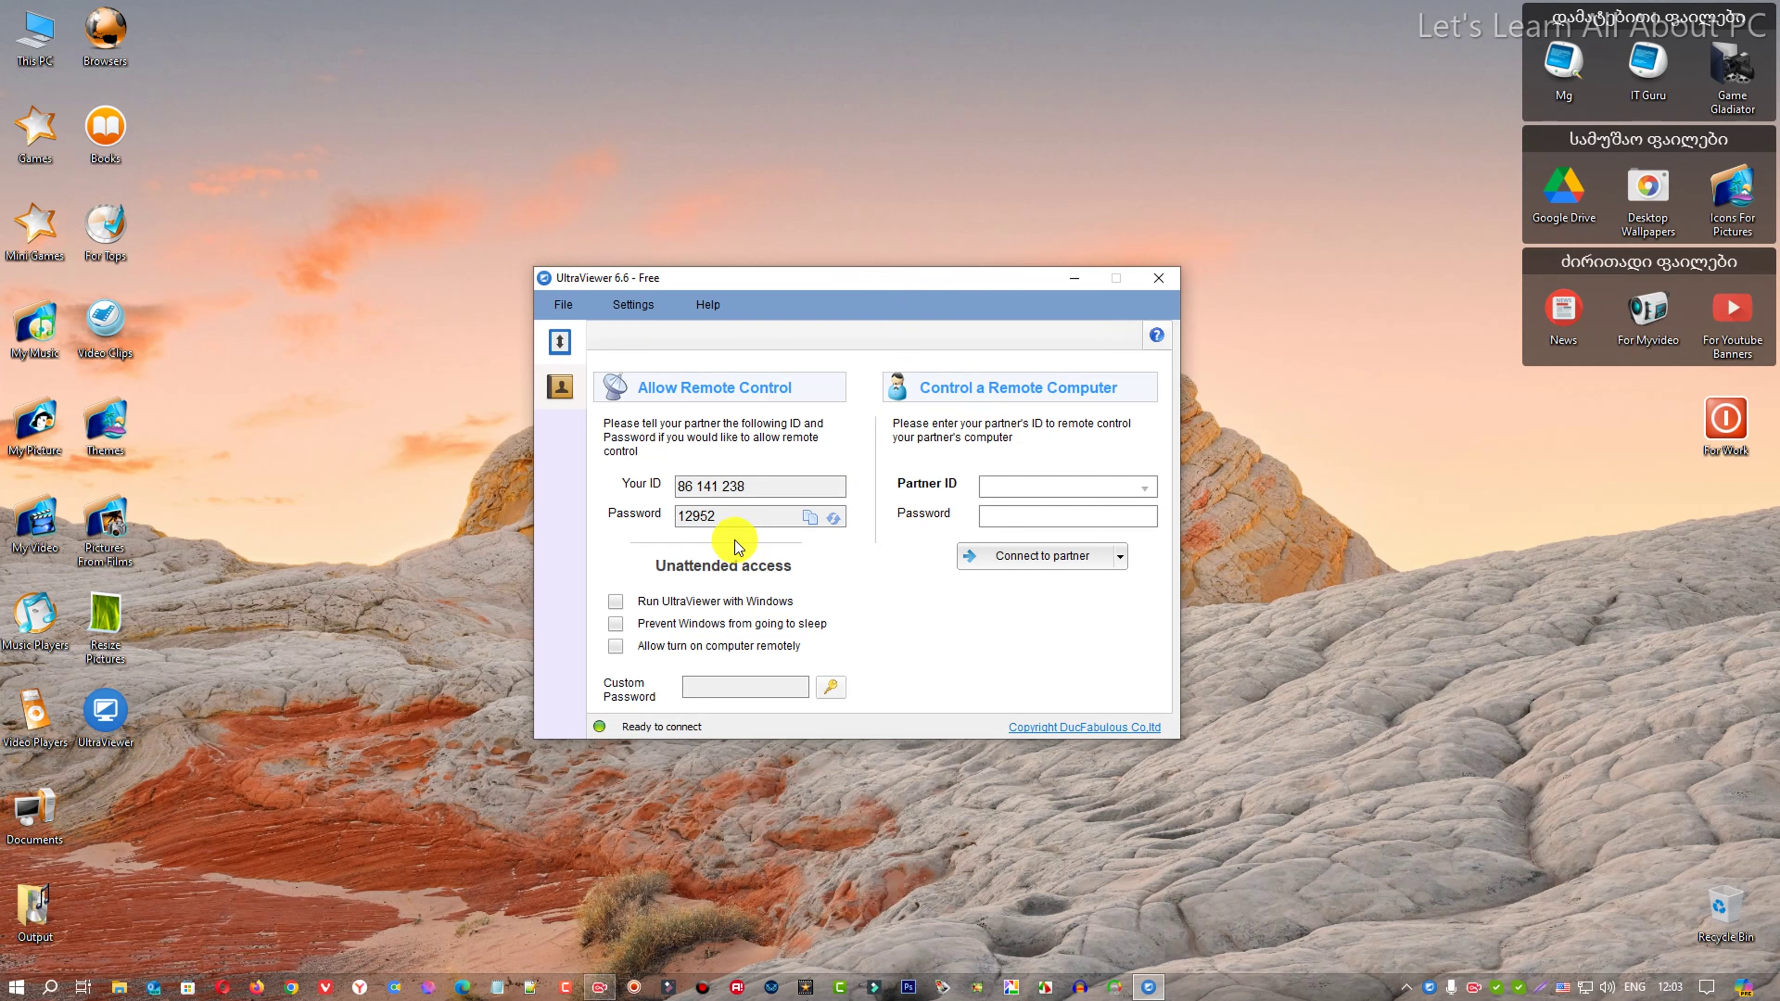
drag(748, 487, 648, 520)
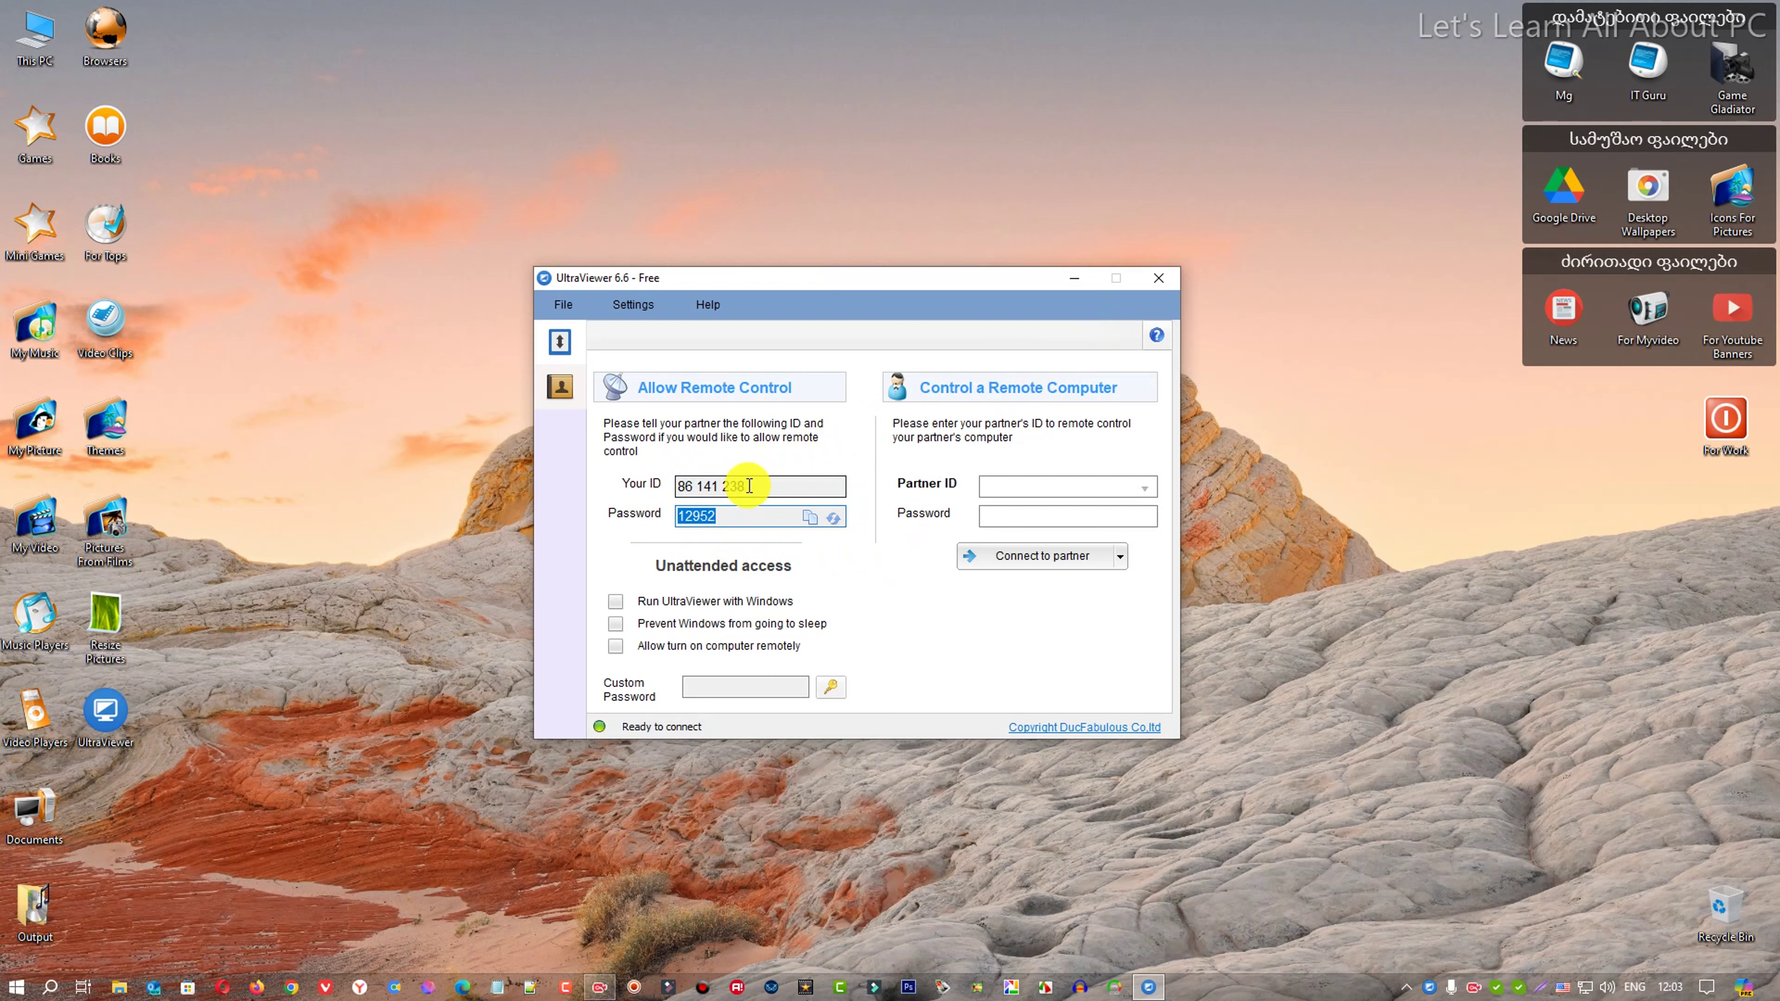
drag(749, 486, 675, 486)
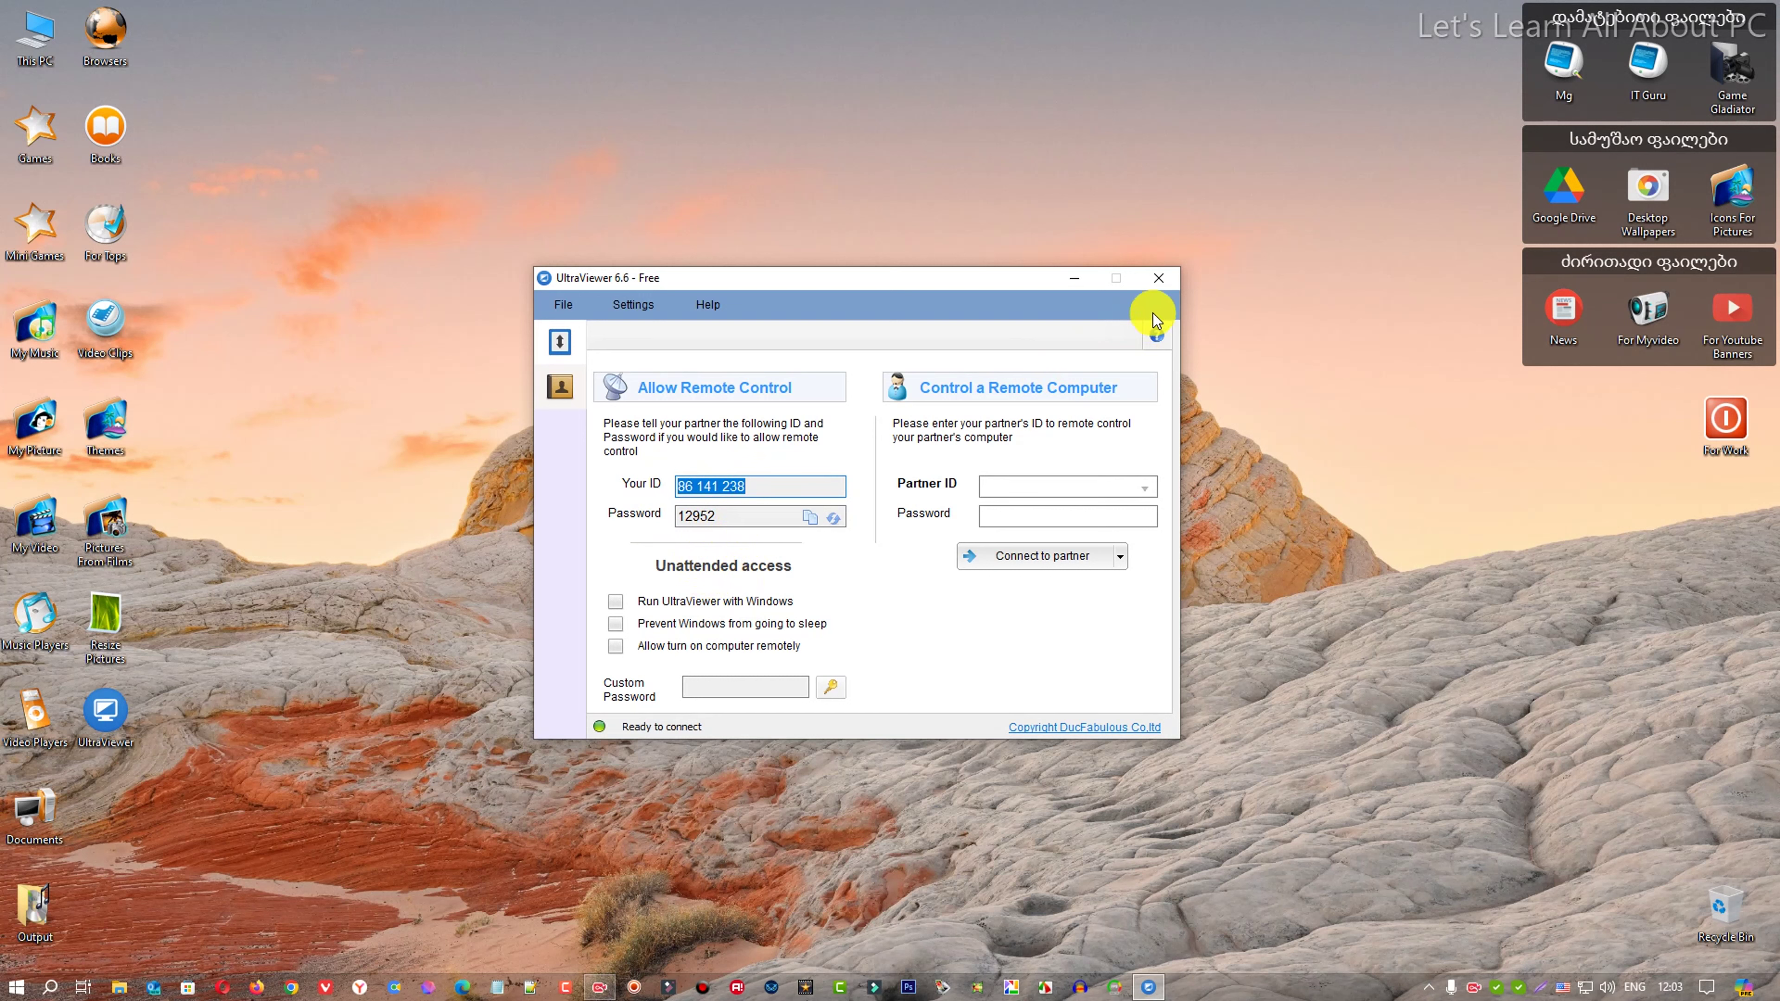
click(1159, 278)
click(919, 561)
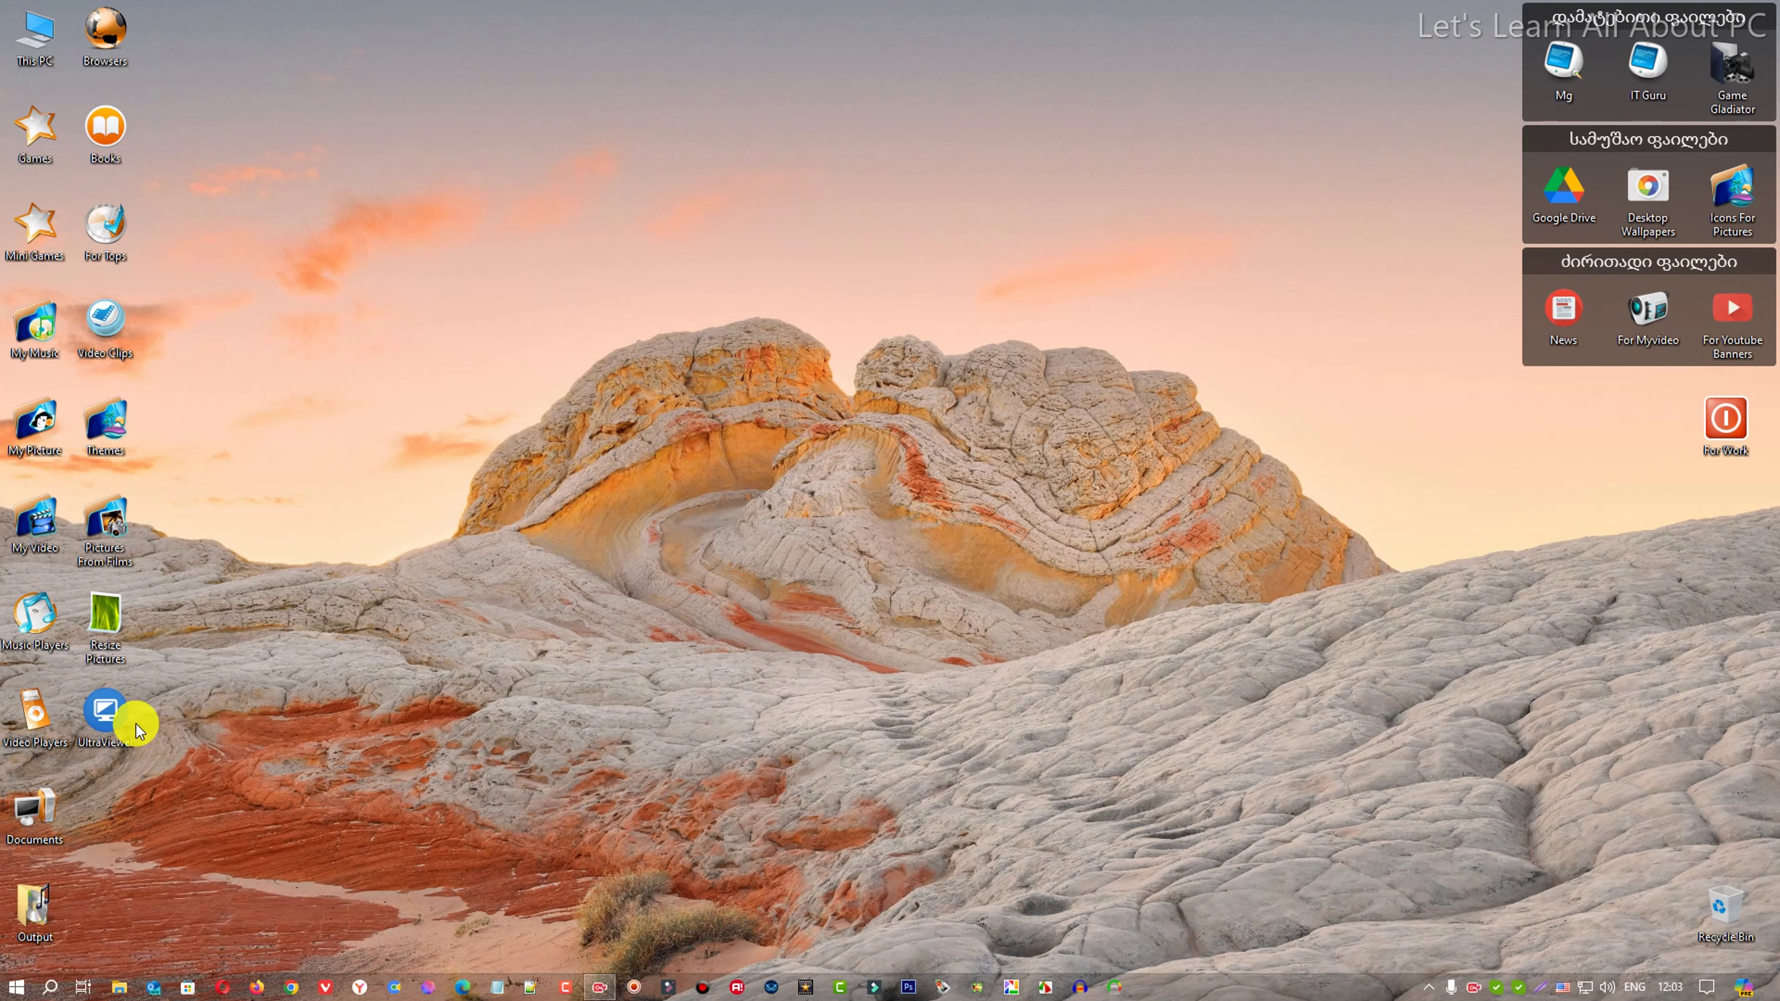
Reopen UltraViewer from the desktop to compare its password and ID with the previous session, and exit it again.
double_click(106, 714)
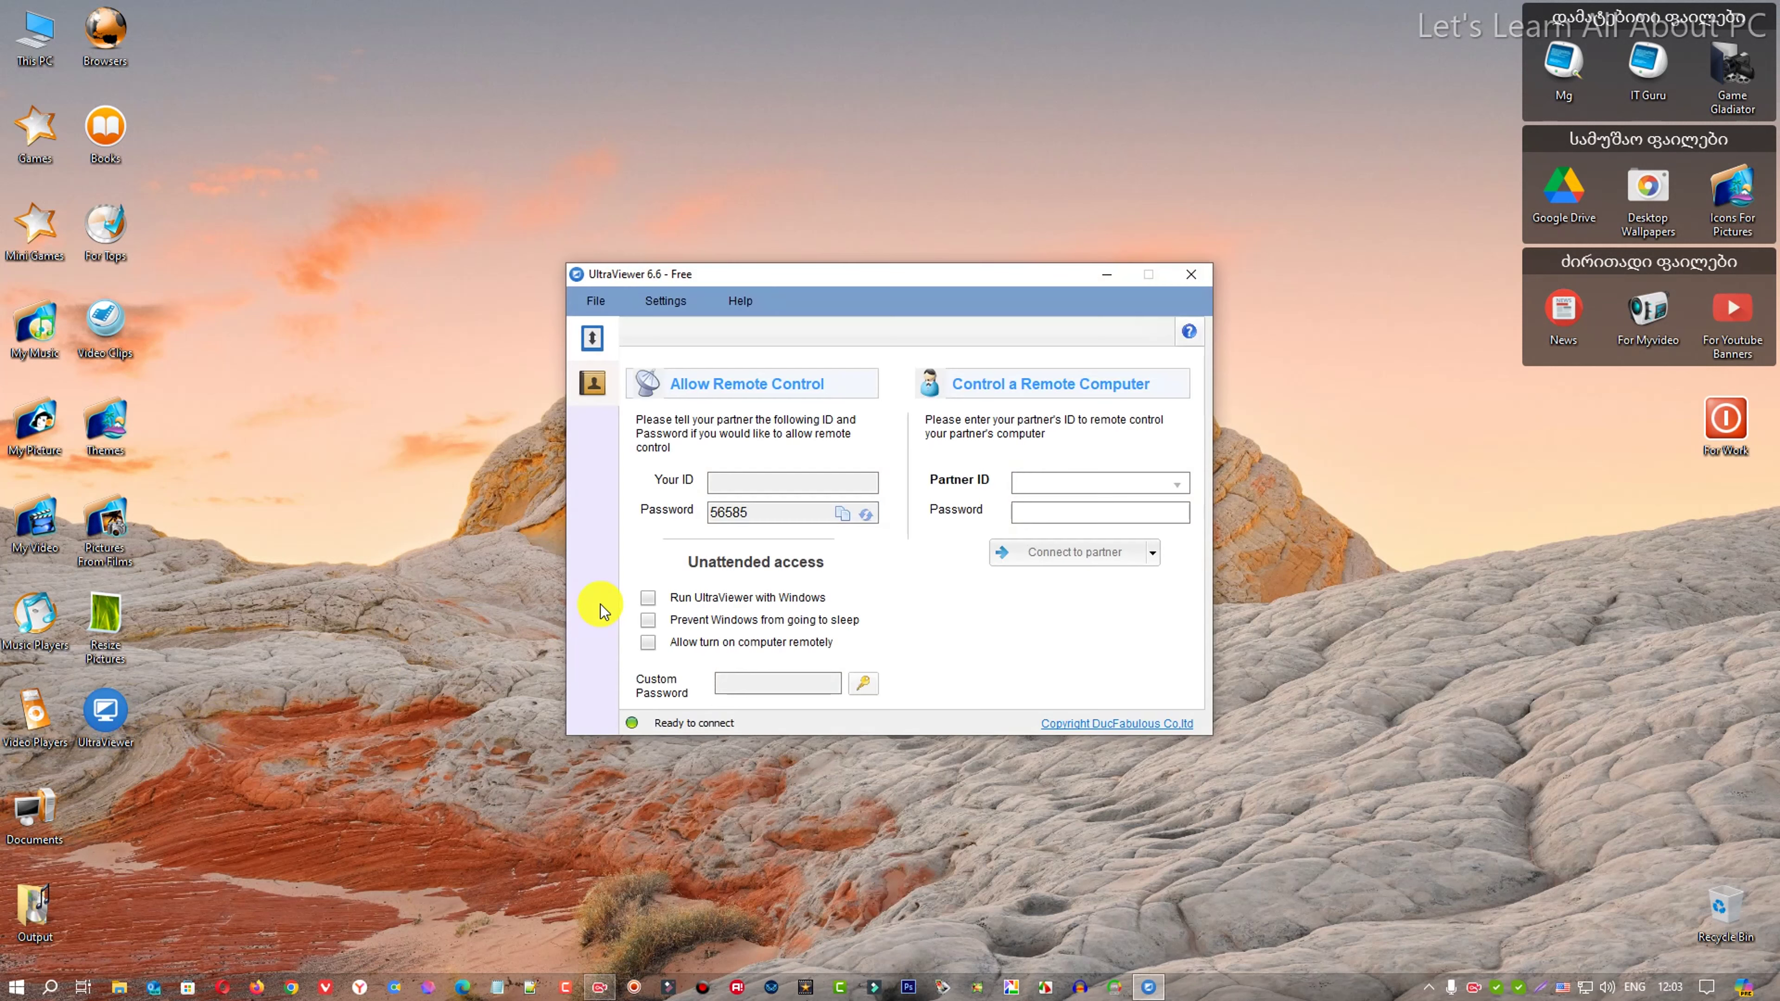
mouse_move(721, 512)
mouse_down()
mouse_move(739, 510)
mouse_move(699, 510)
mouse_up()
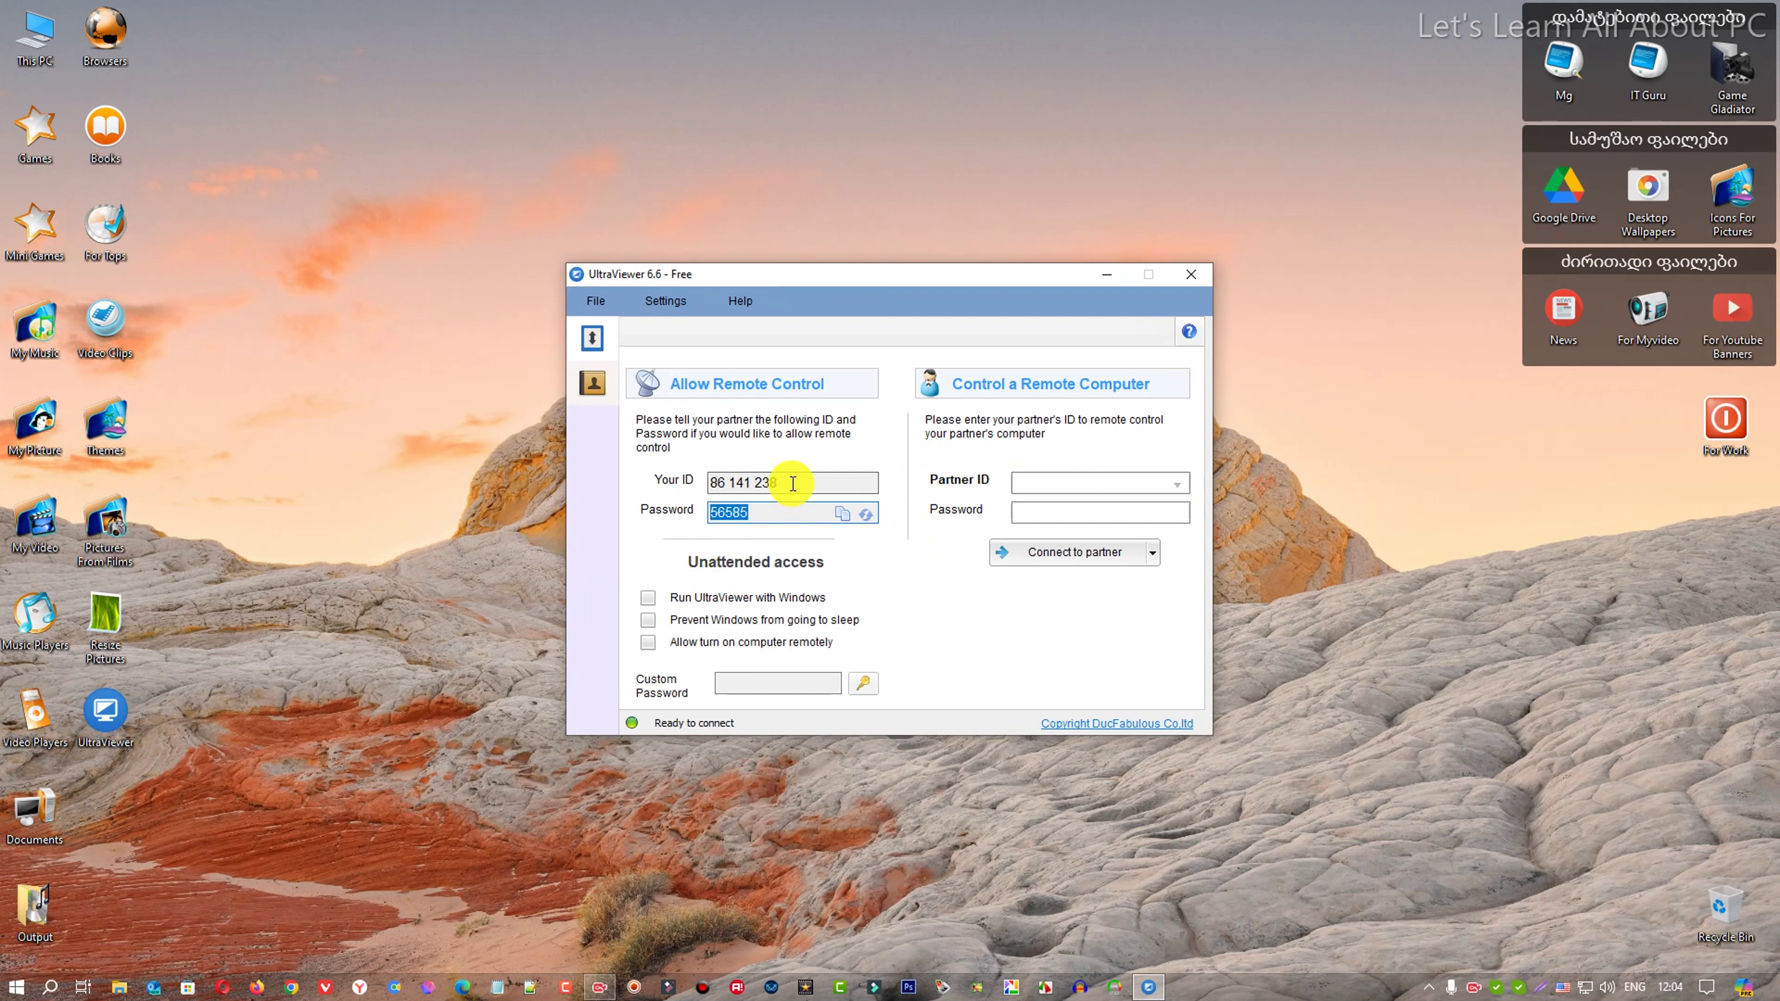
drag(787, 483, 700, 491)
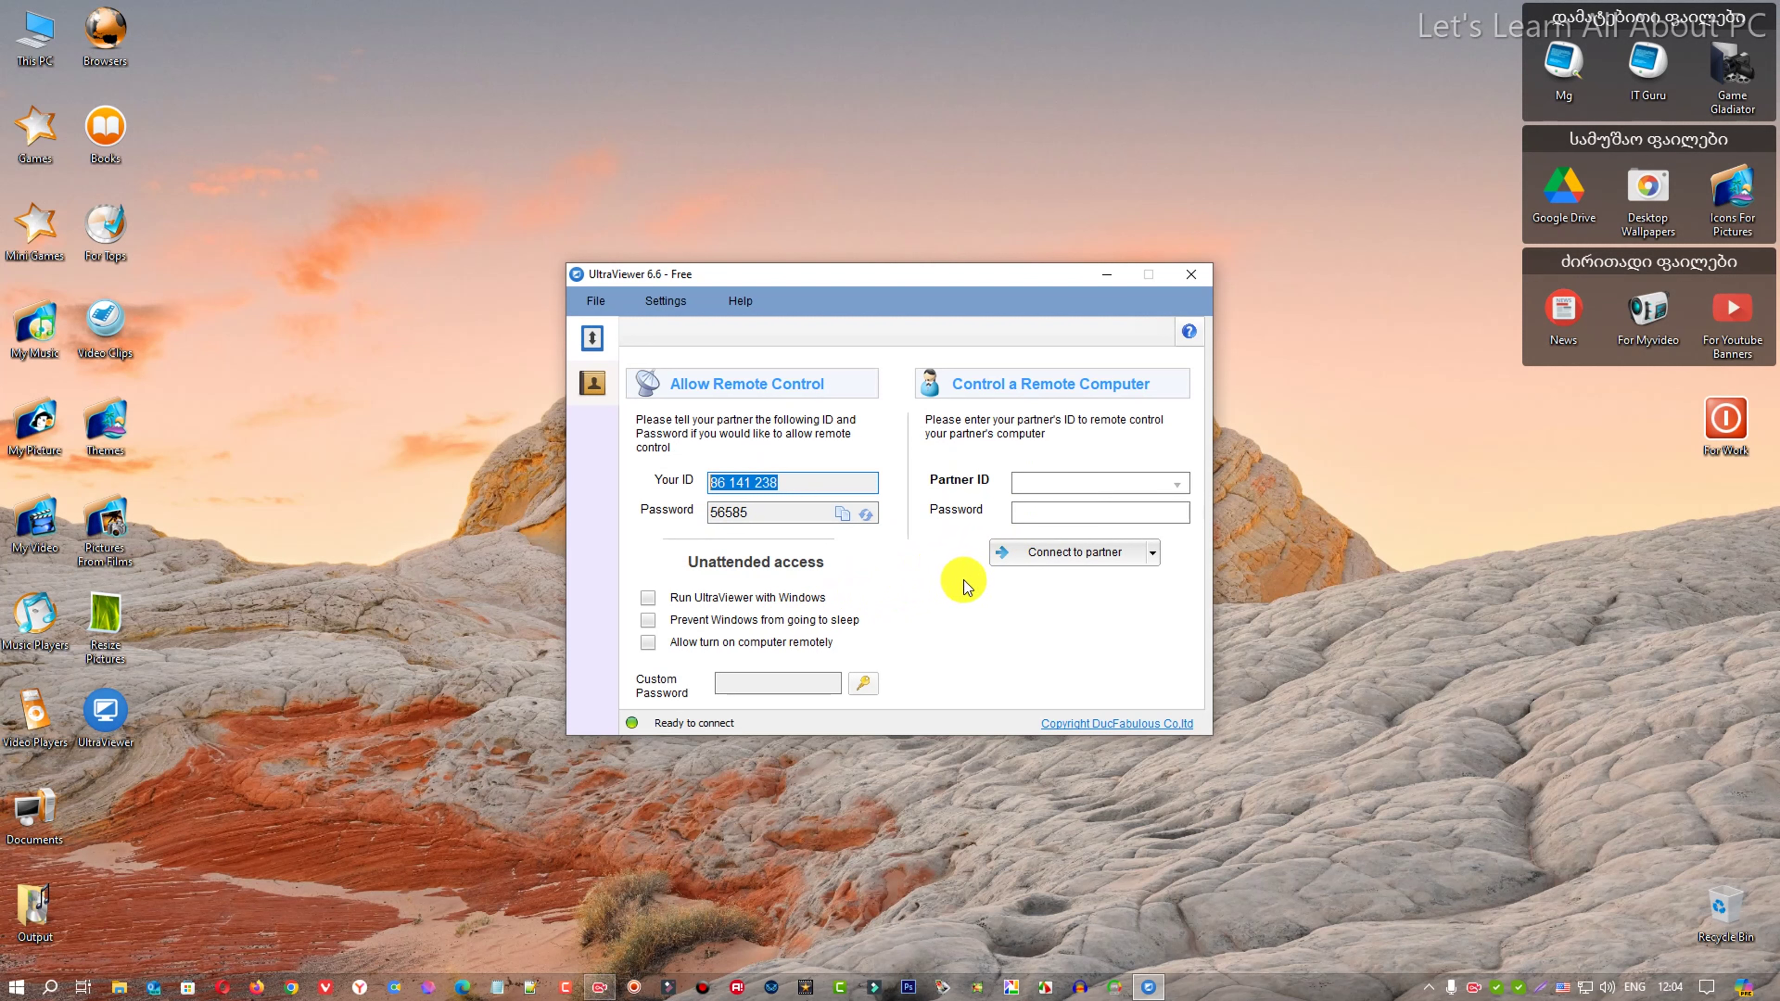
click(1197, 279)
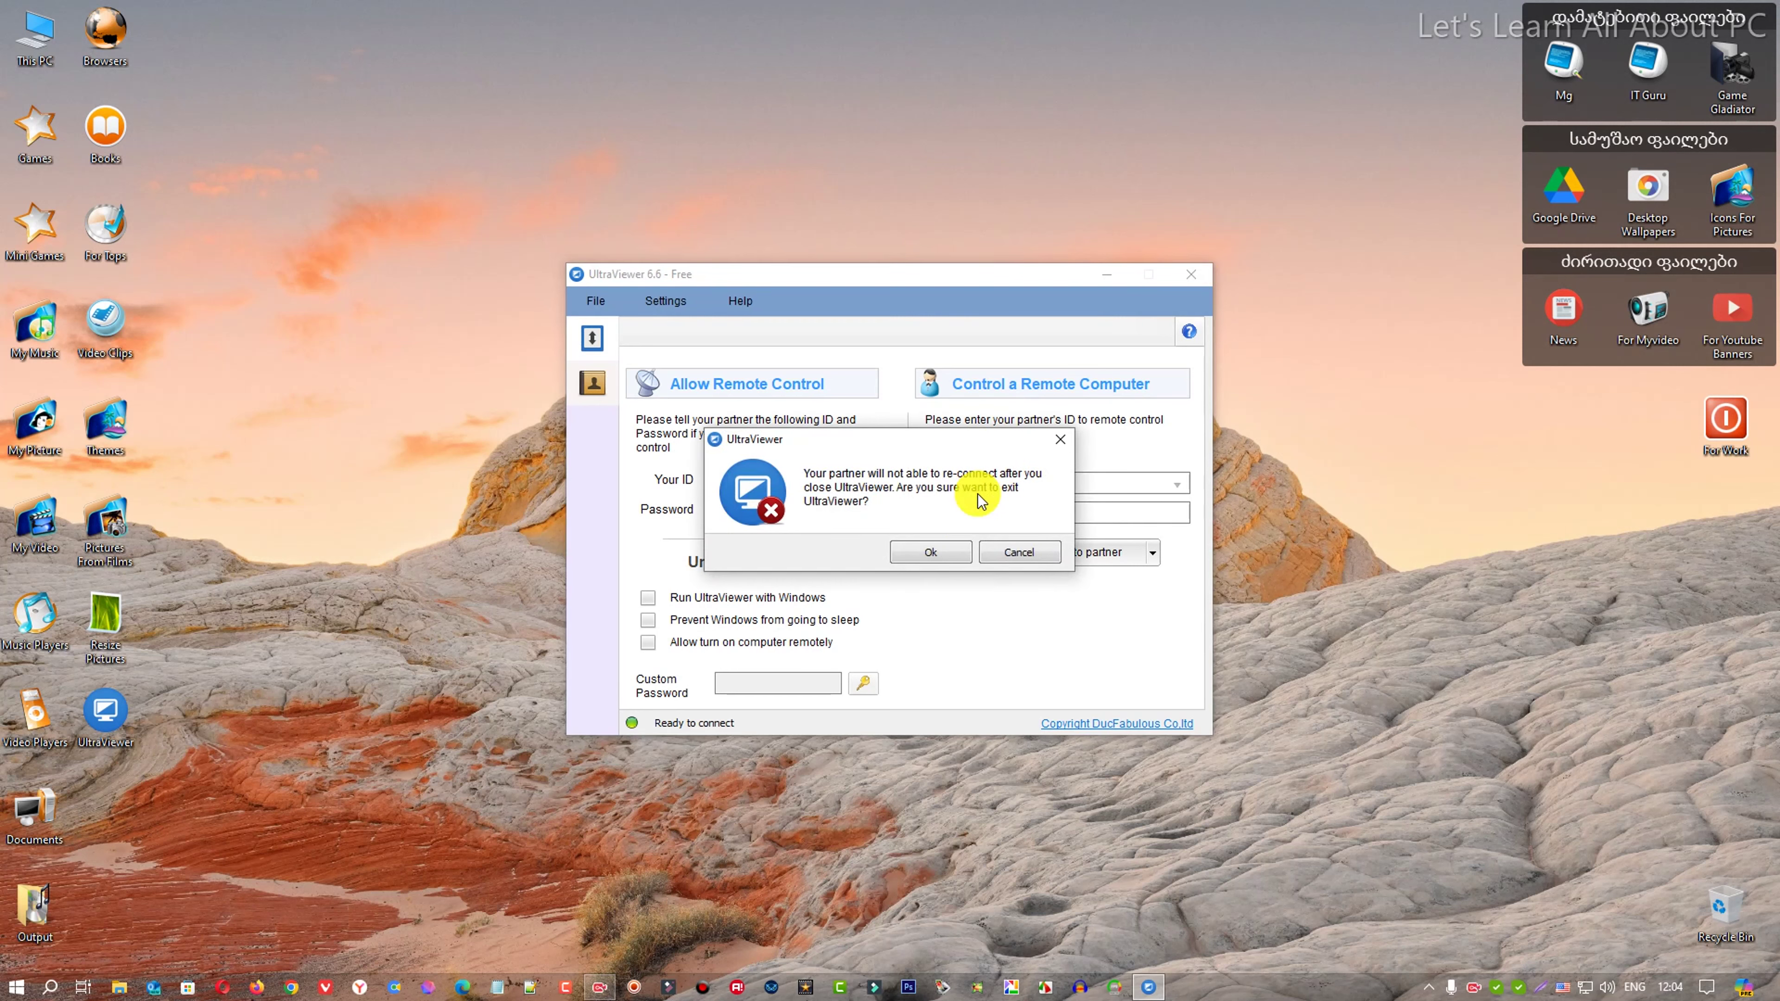
click(946, 550)
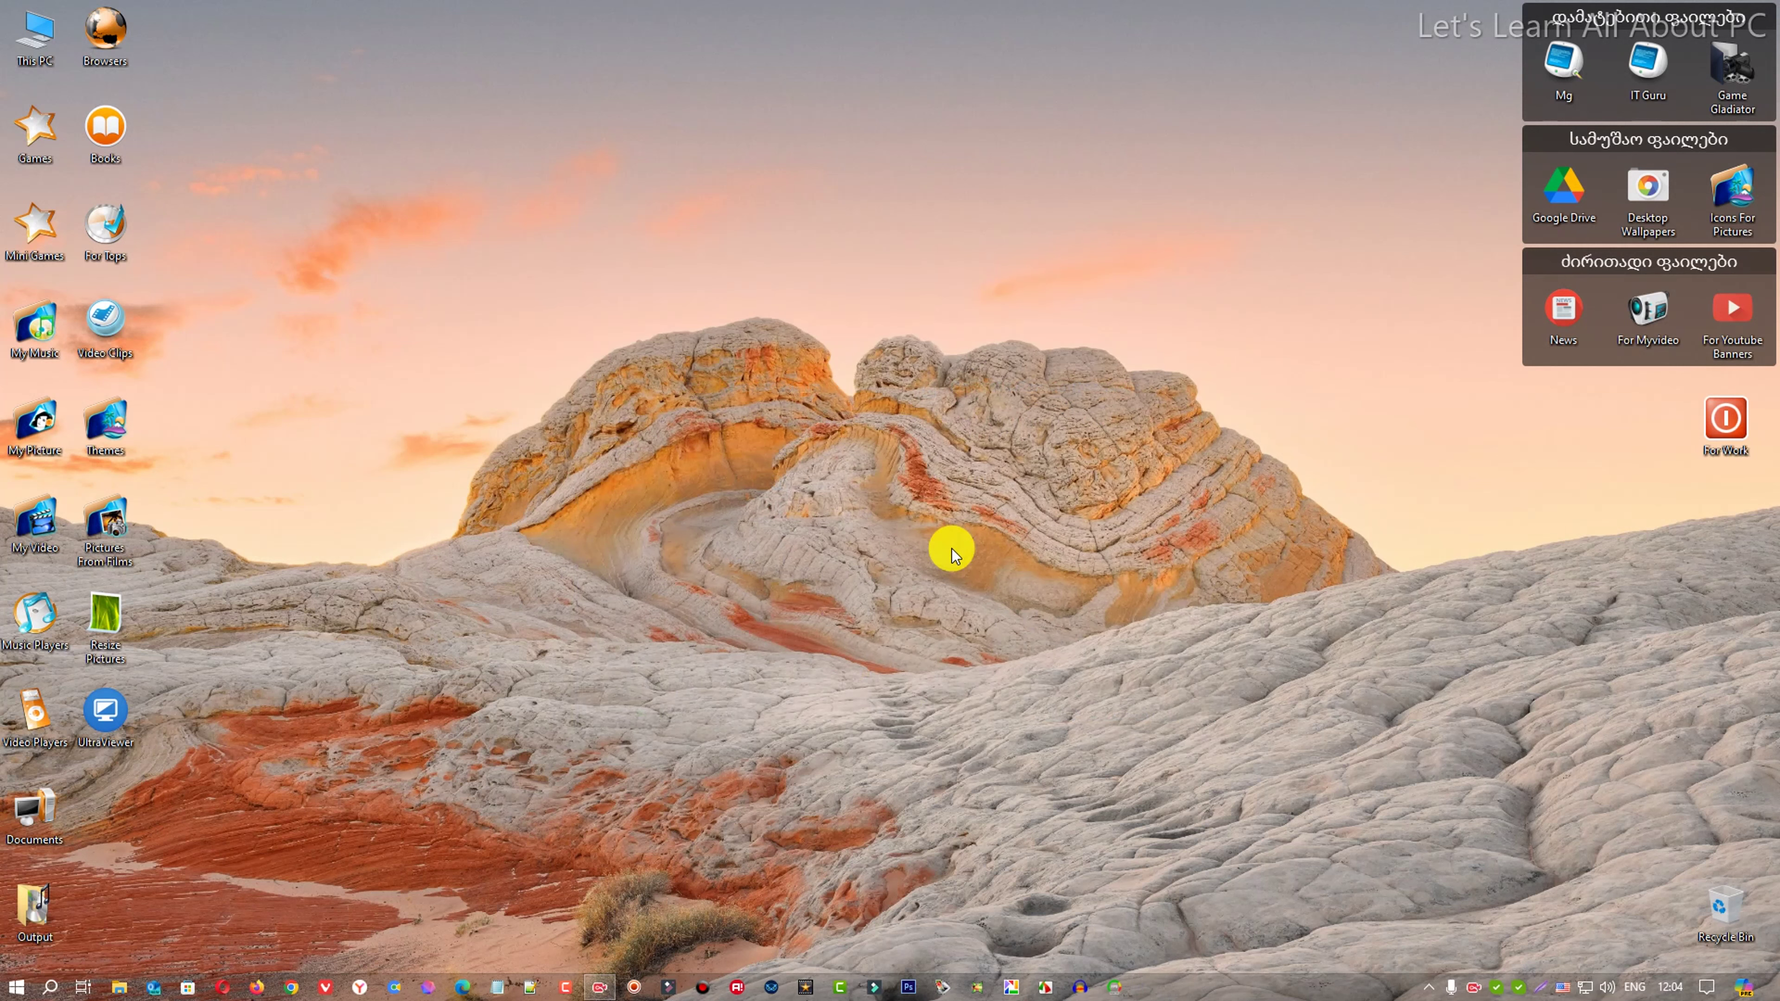